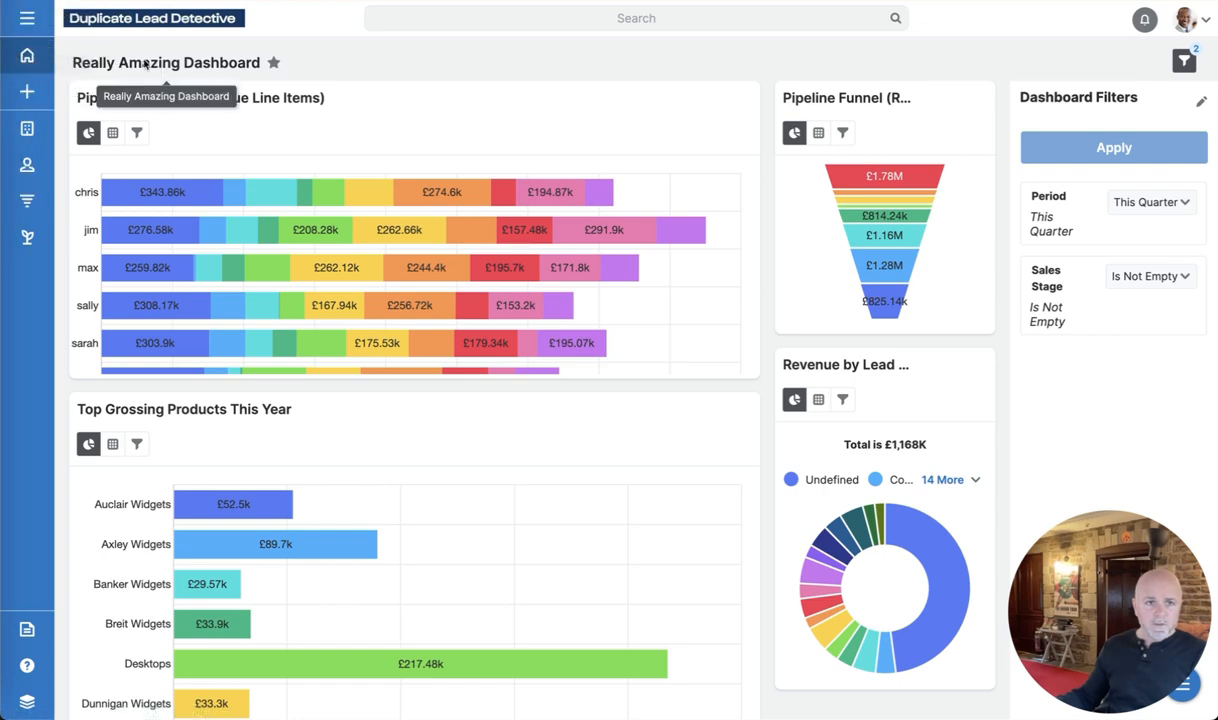
View the home dashboard and open the Kaos Trading Ltd account to see its record dashboard
left_click(28, 56)
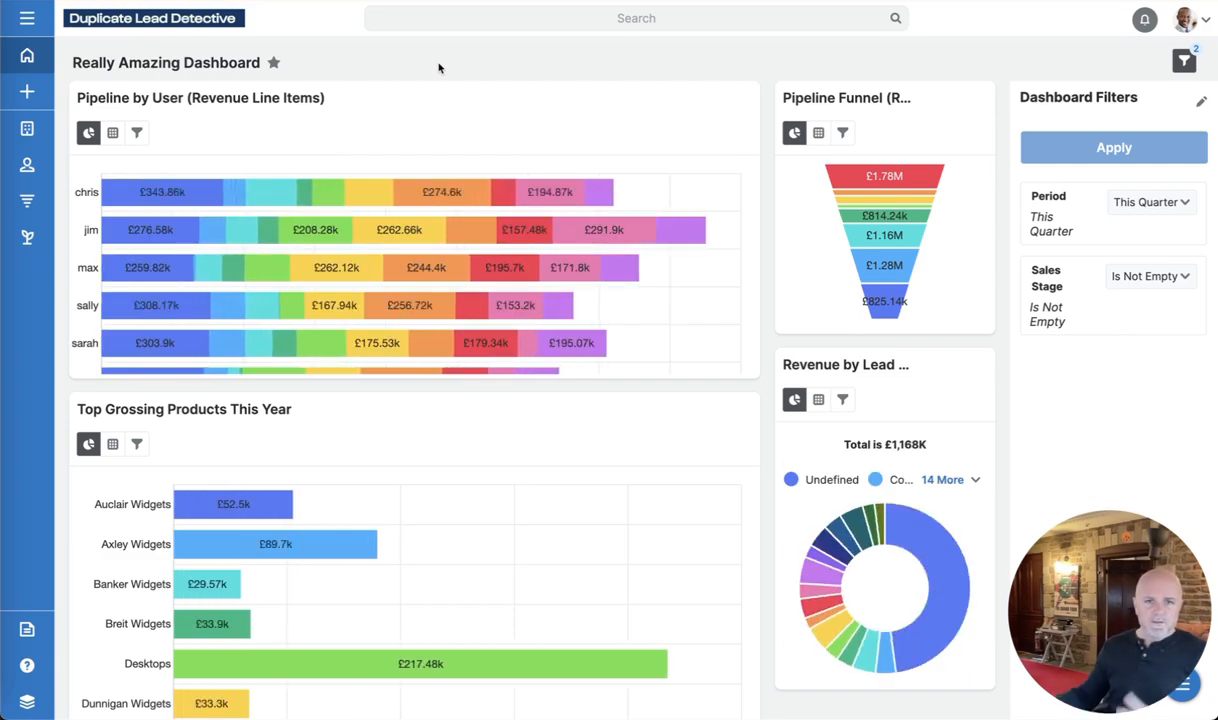
left_click(27, 128)
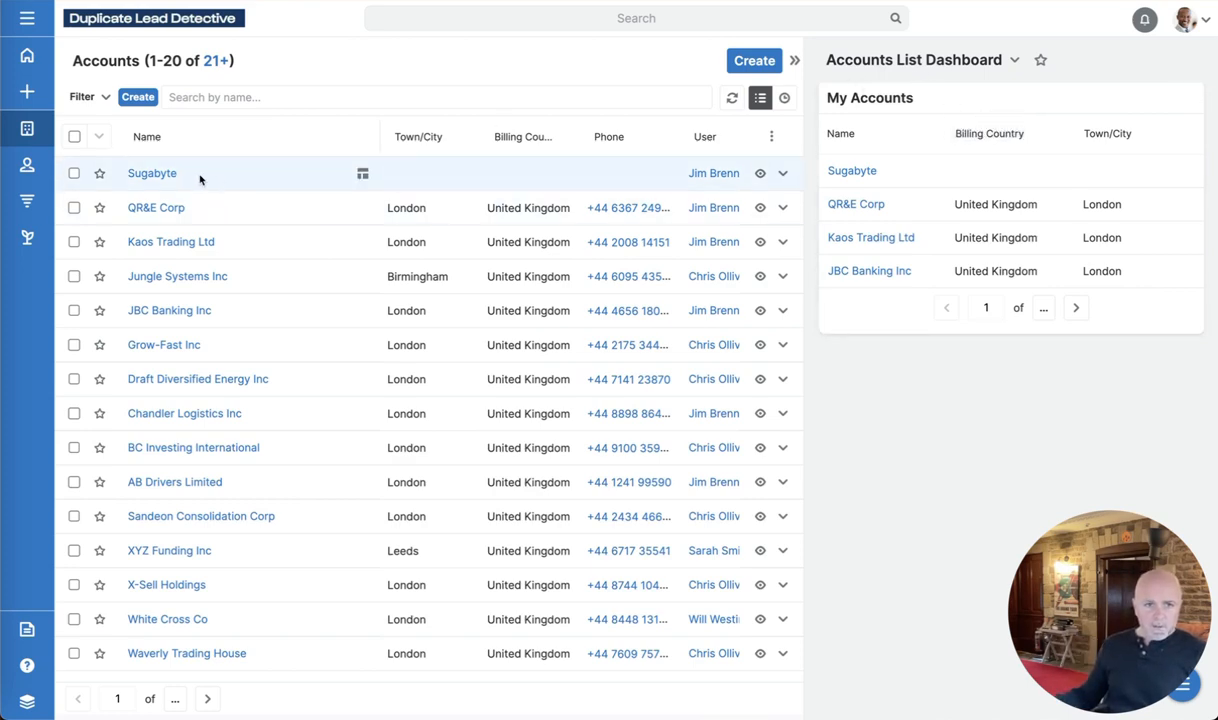
left_click(150, 242)
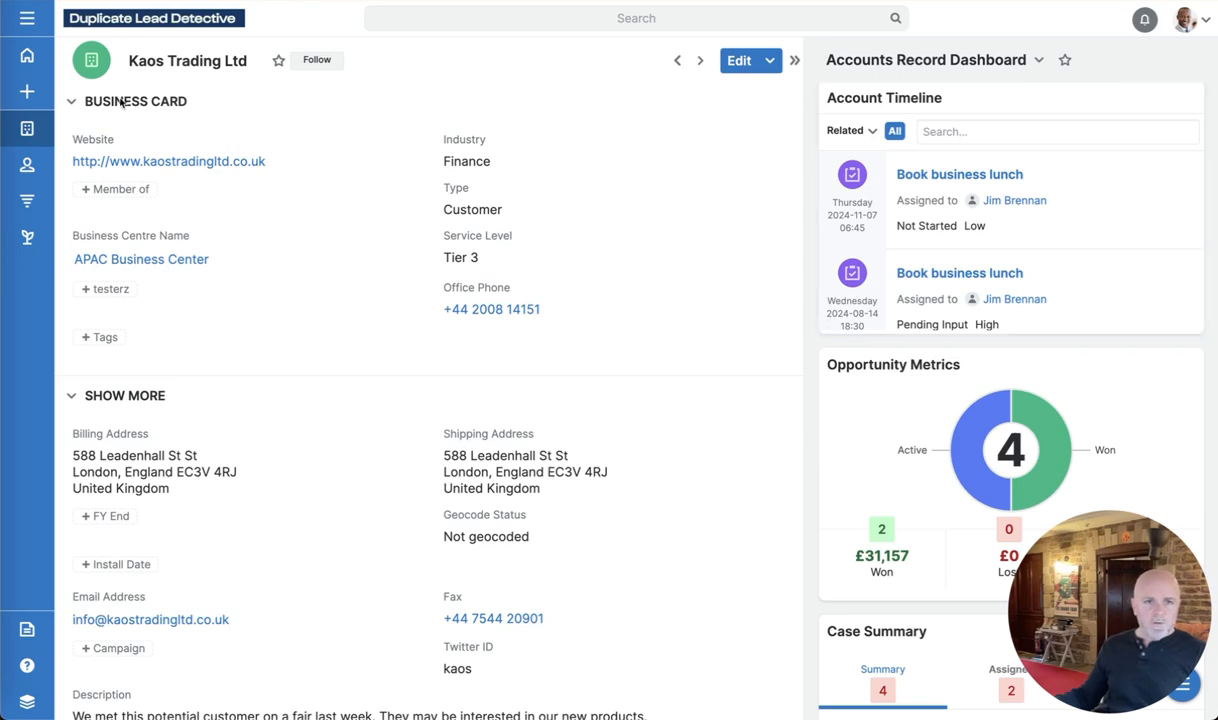
From the Accounts list, view the focus drawer for Kaos Trading Ltd and close it
left_click(27, 128)
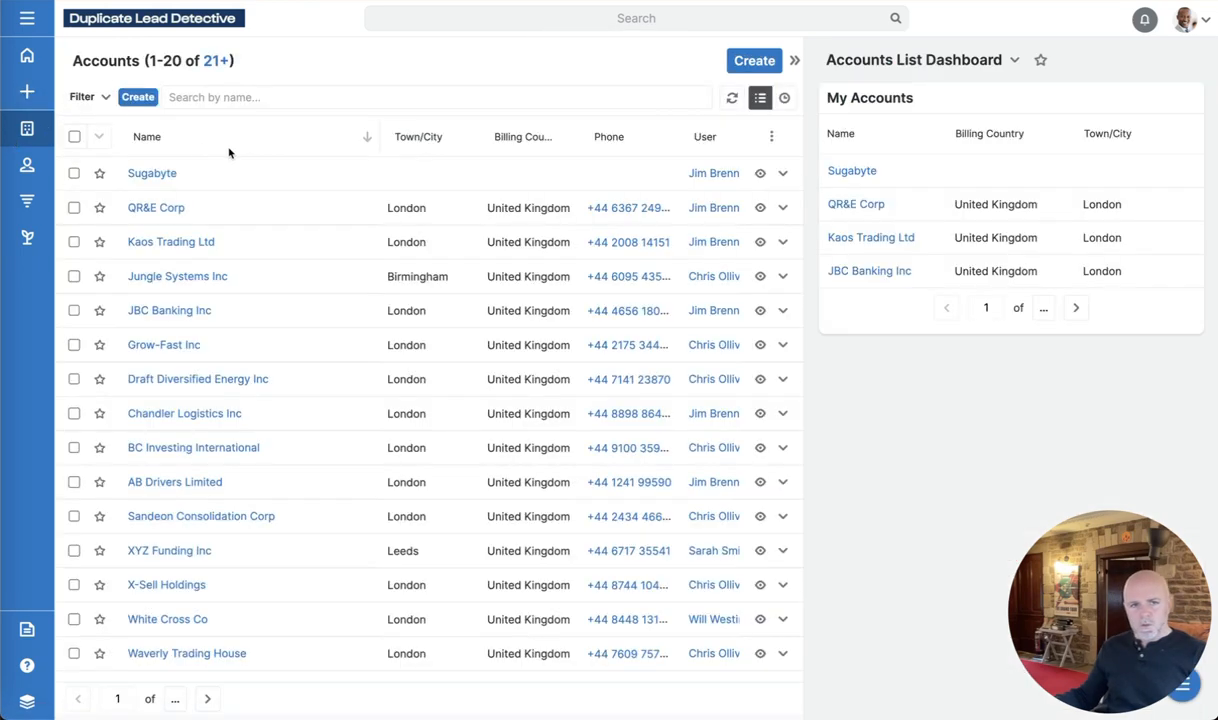
mouse_move(203, 243)
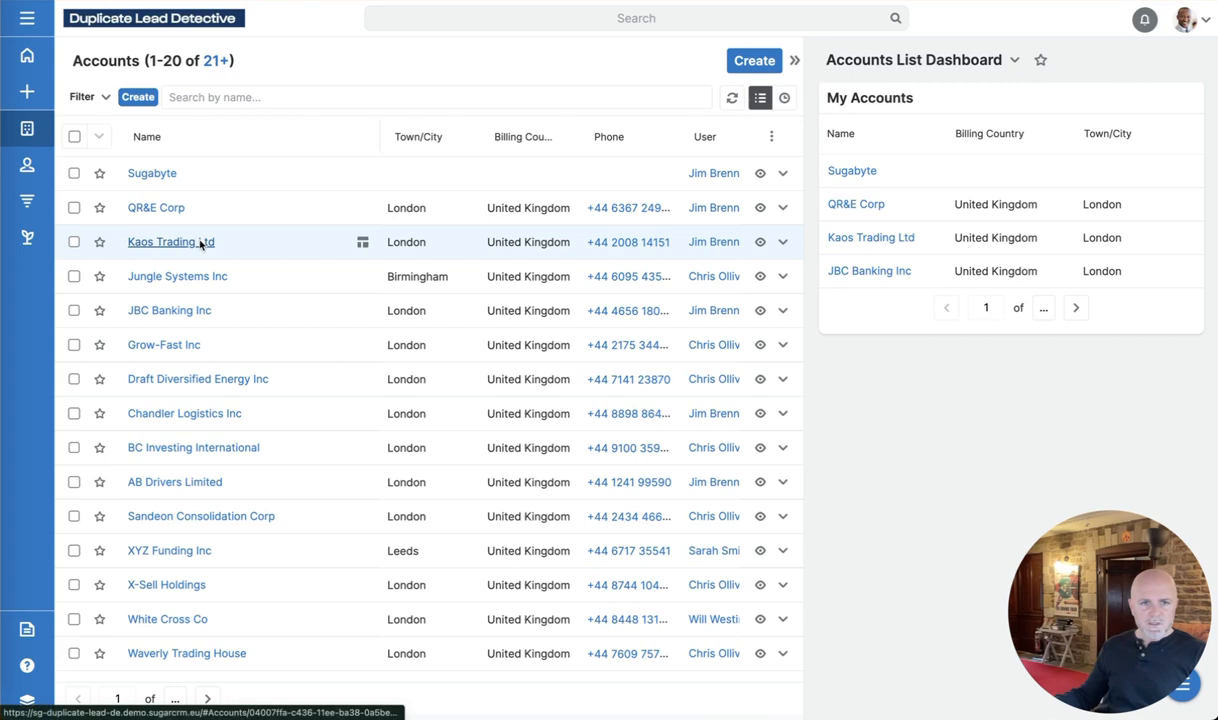
left_click(362, 244)
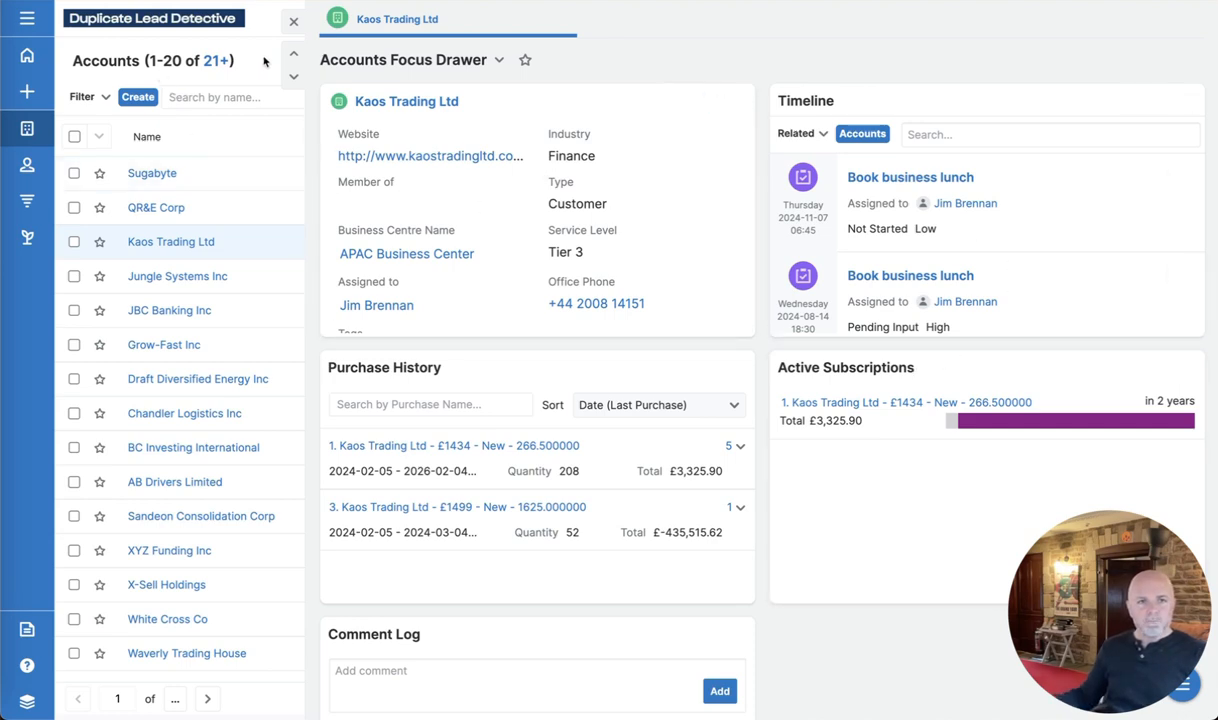
left_click(293, 21)
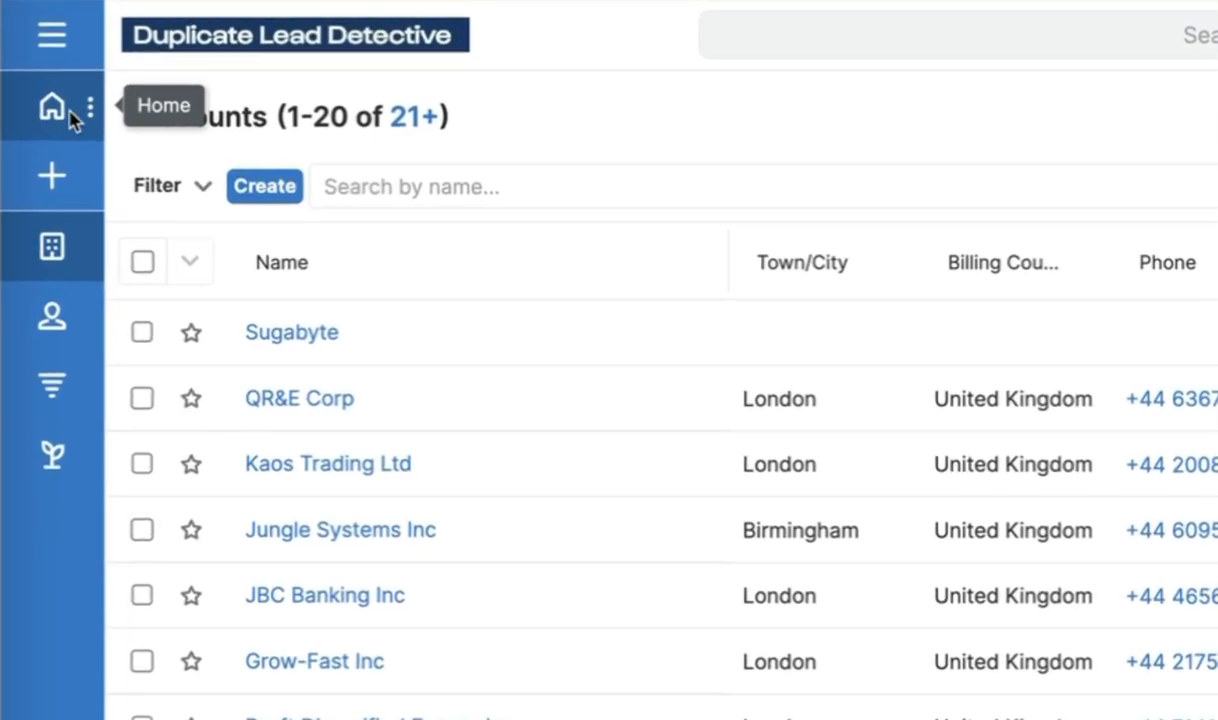
View the managed dashboards list for the Home module and return to the Really Amazing Dashboard
left_click(90, 106)
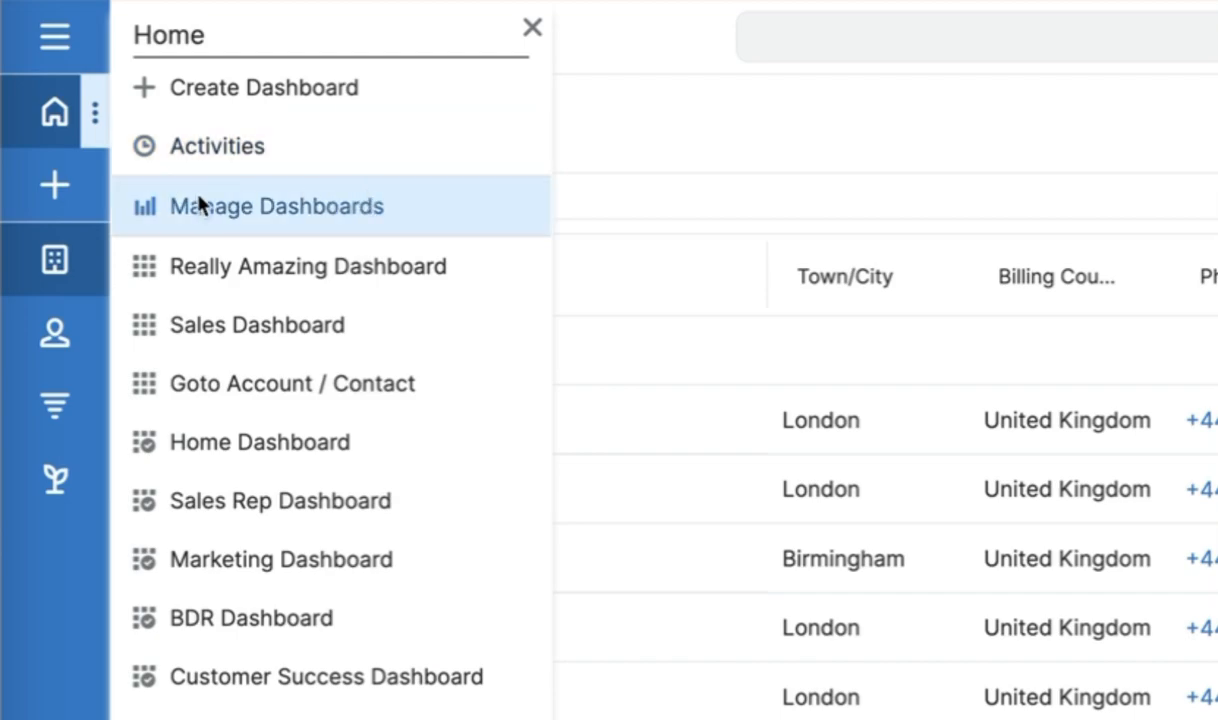
left_click(257, 207)
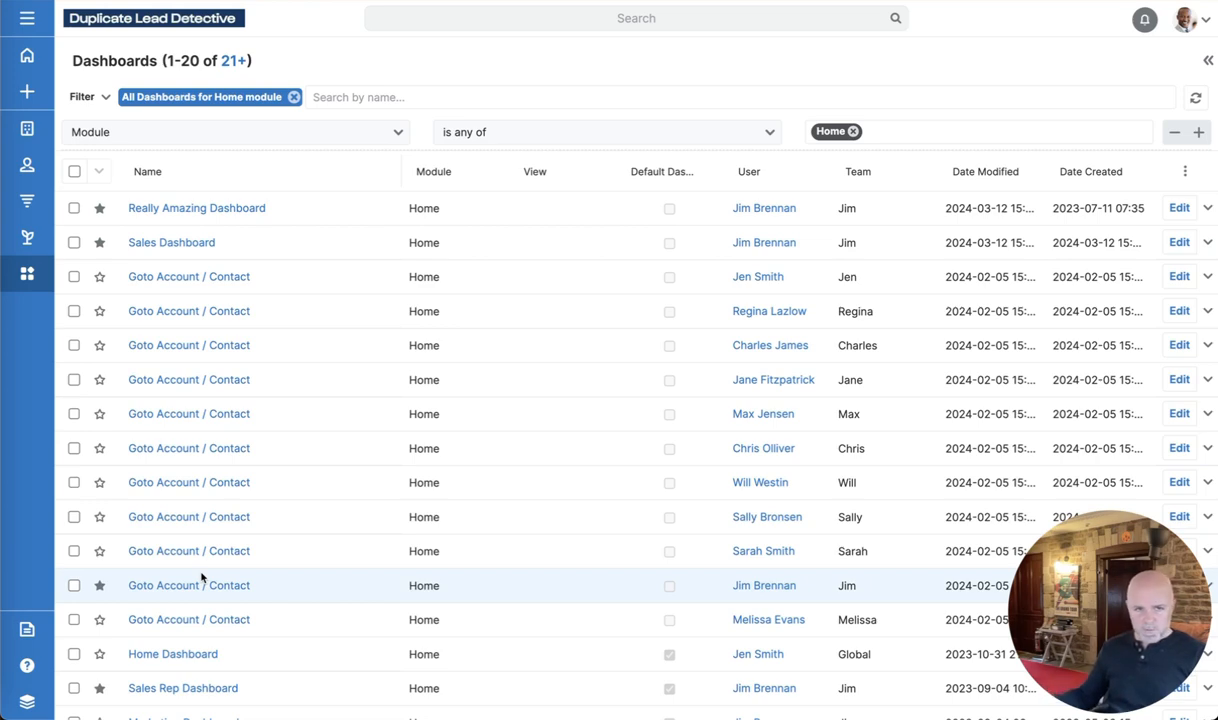
left_click(22, 58)
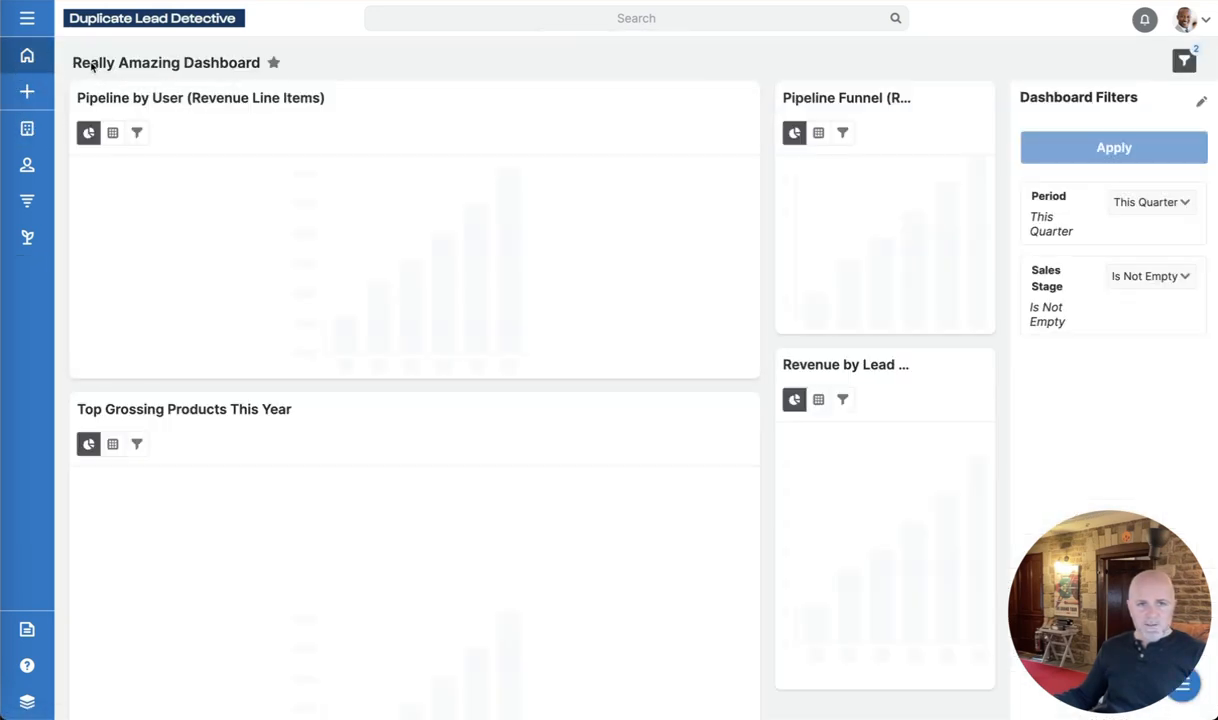
double_click(92, 65)
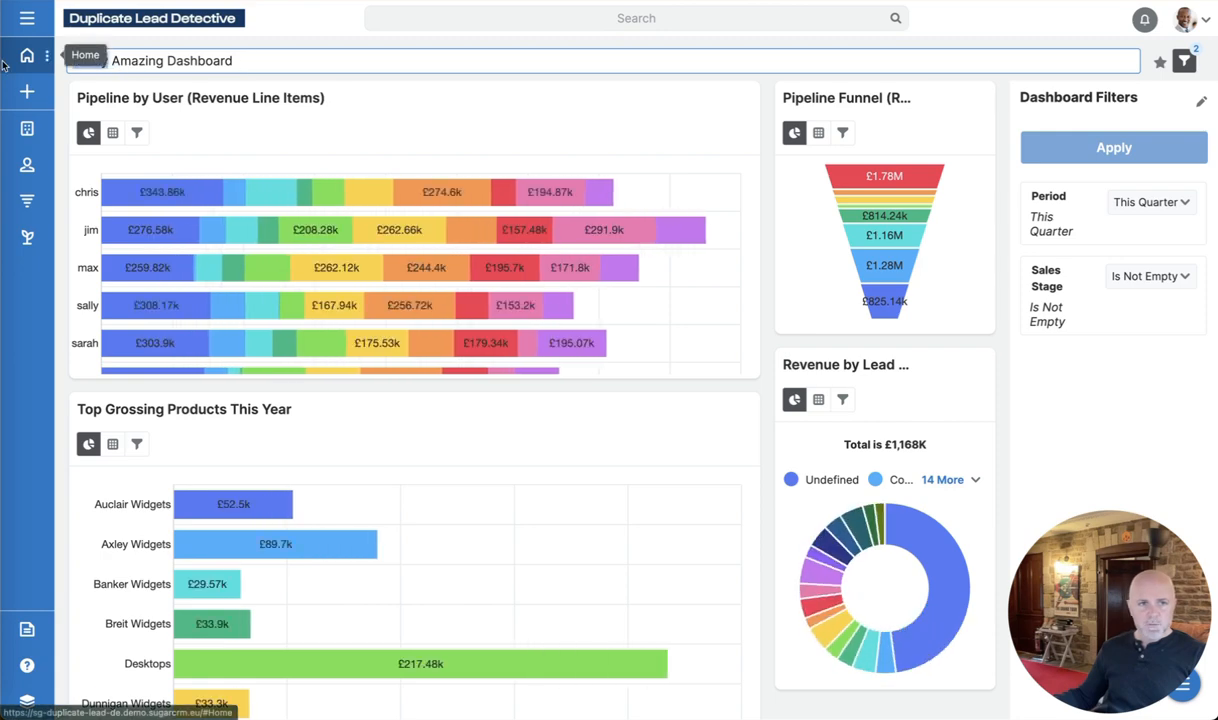
Open the Really Amazing Dashboard's settings record through Home's dashboard management list
left_click(29, 20)
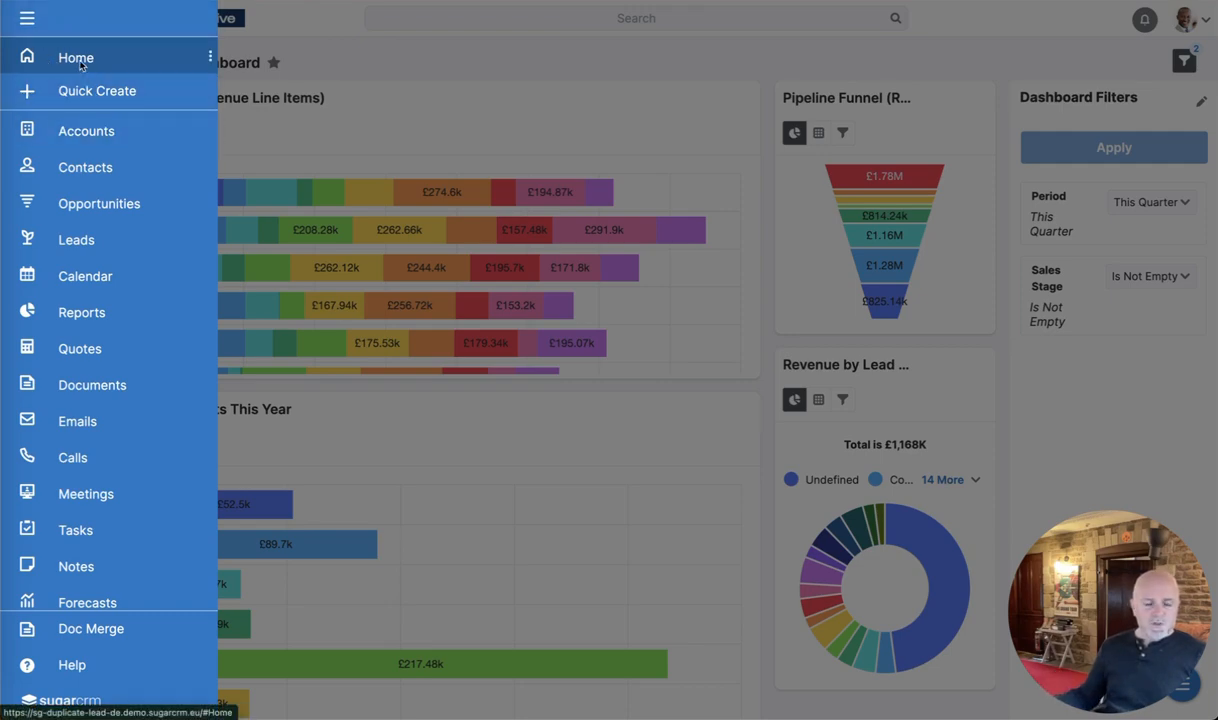
left_click(210, 57)
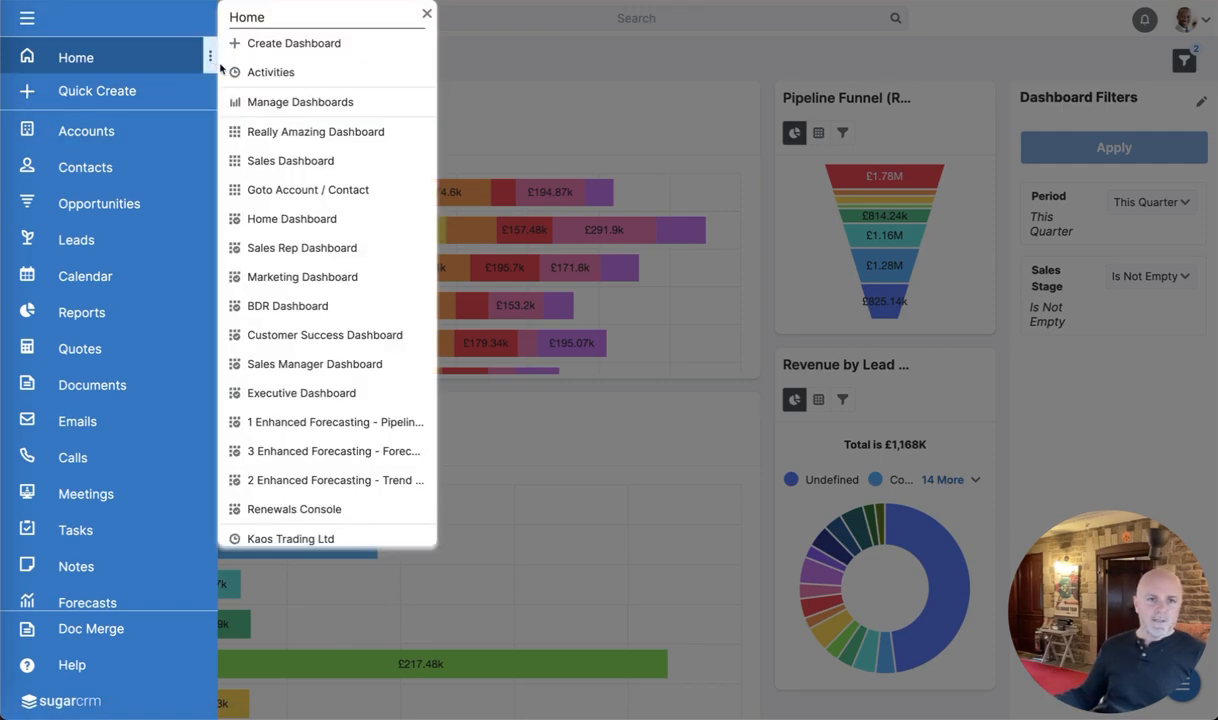
left_click(301, 104)
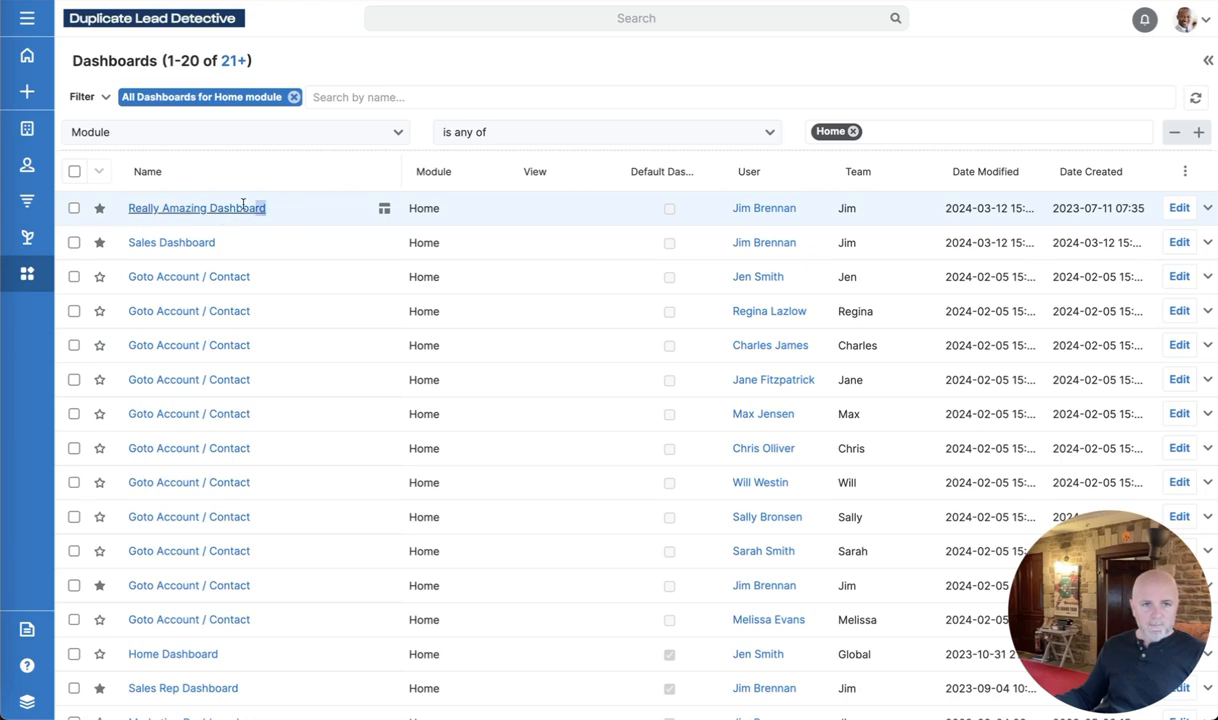
left_click_drag(258, 205, 104, 203)
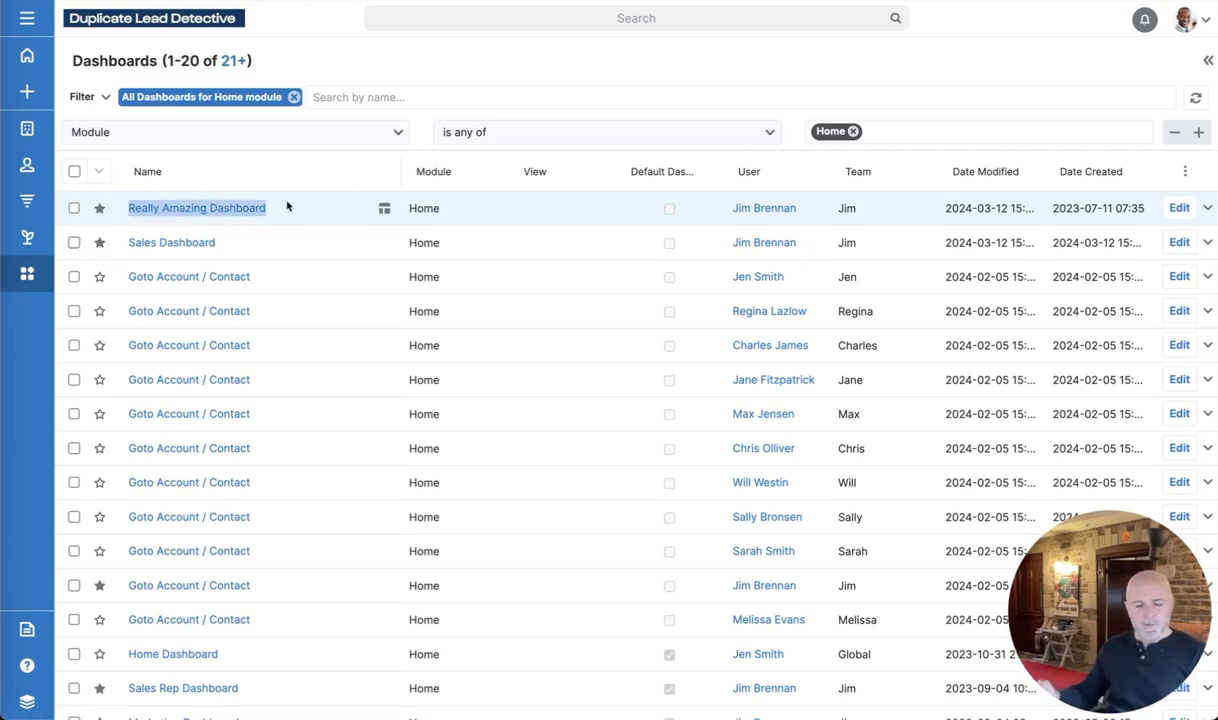
left_click(169, 210)
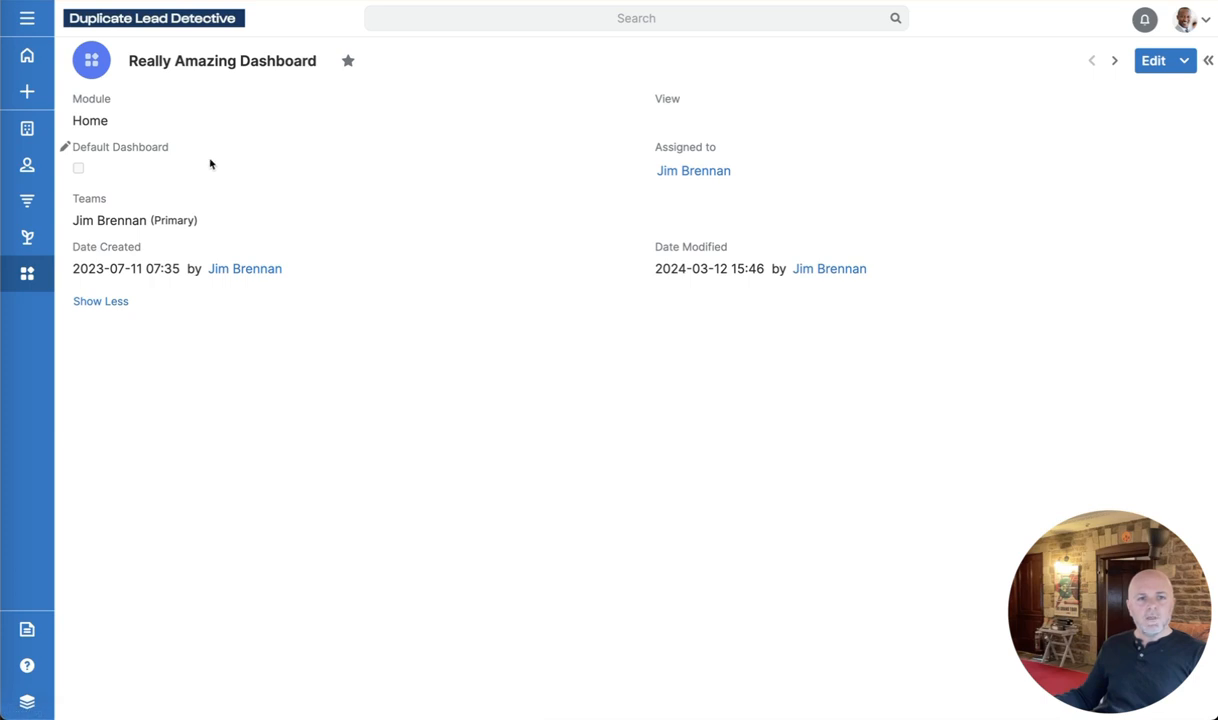
Add a second team entry to the dashboard's Teams and assign it to a colleague's personal team
left_click(84, 203)
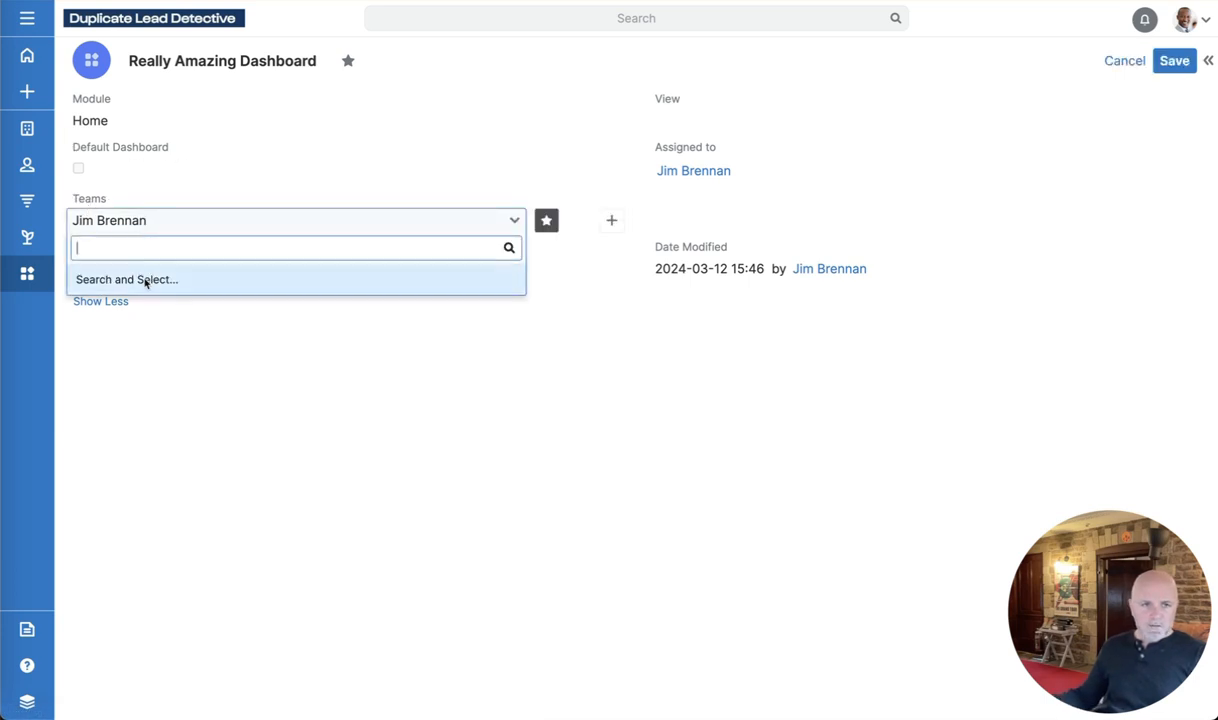
left_click(611, 221)
left_click(169, 251)
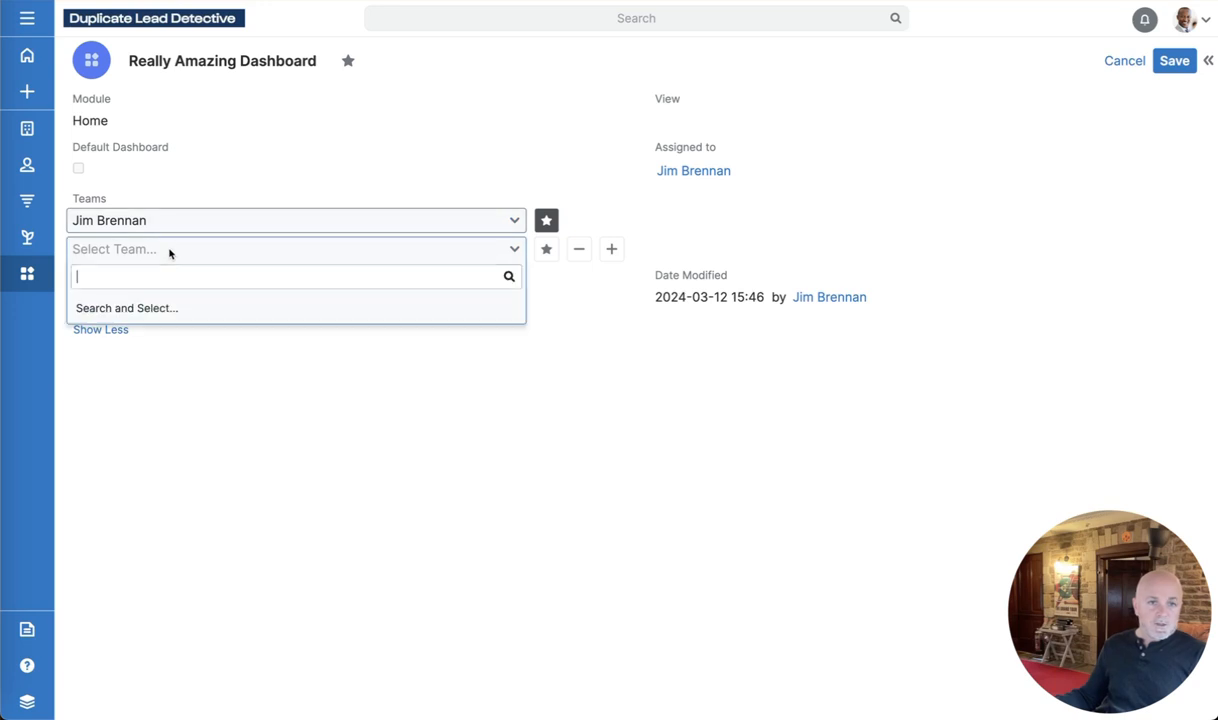
type("sa")
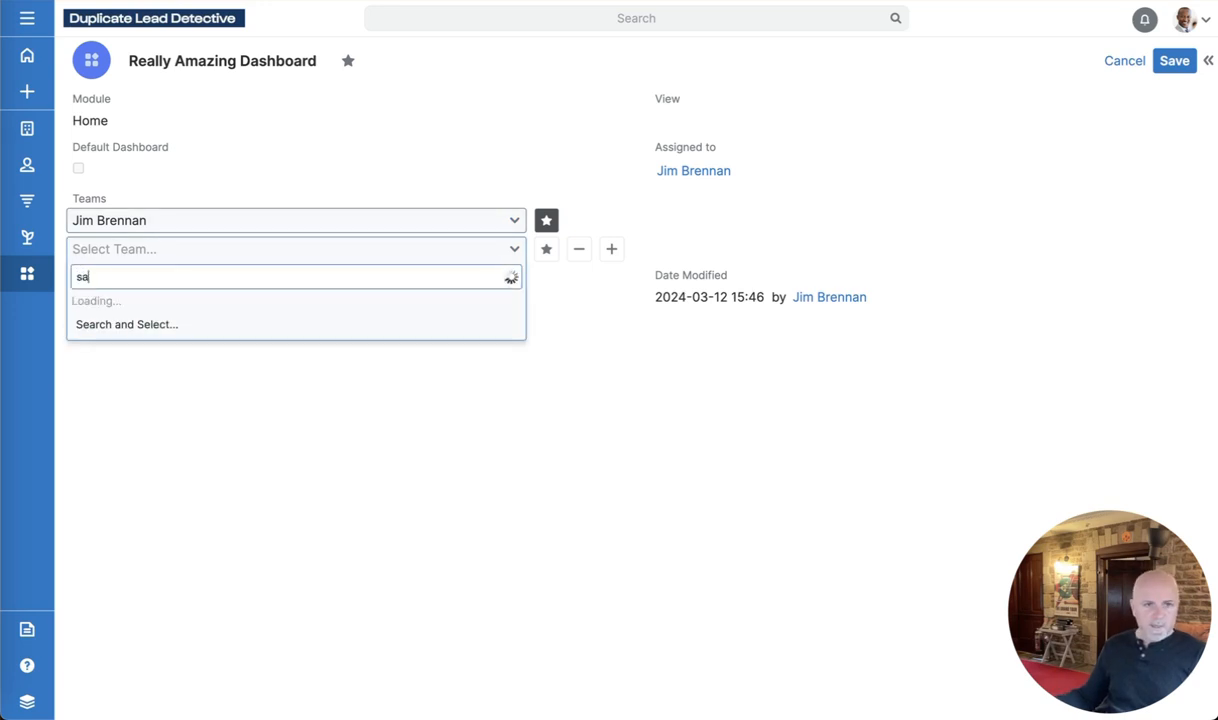
left_click(117, 343)
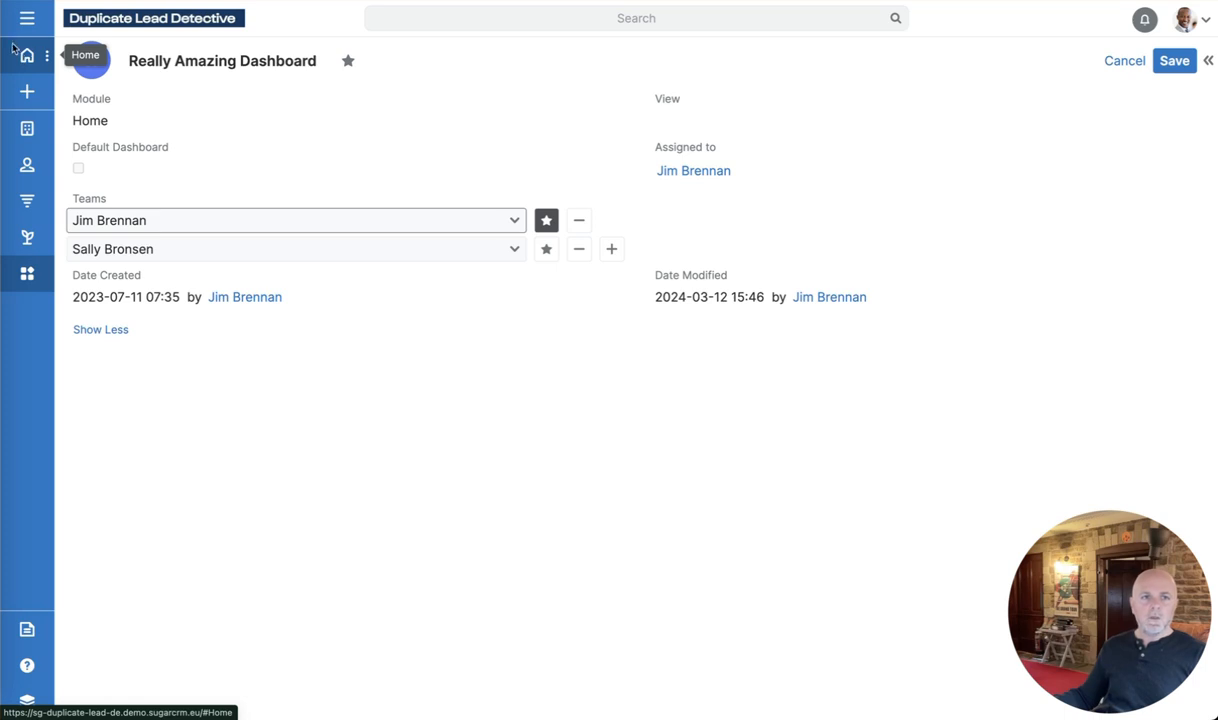
Replace the dashboard's second team with Europe
left_click(79, 168)
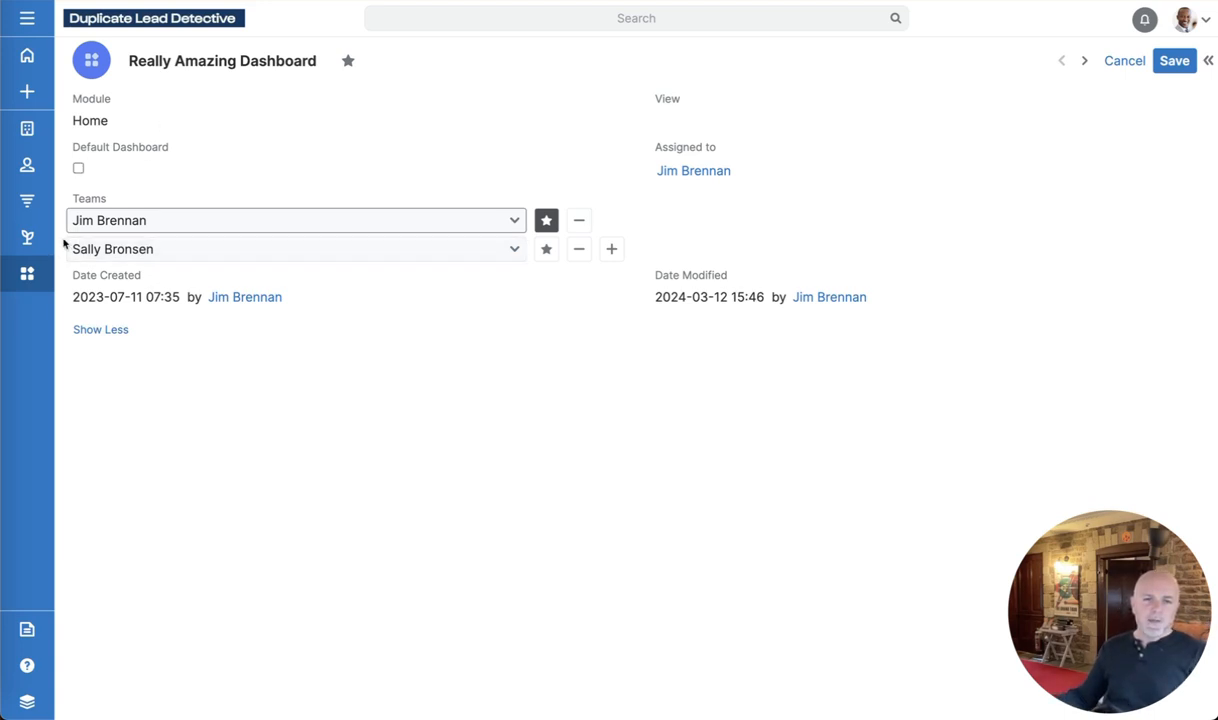
left_click(159, 250)
type("eur")
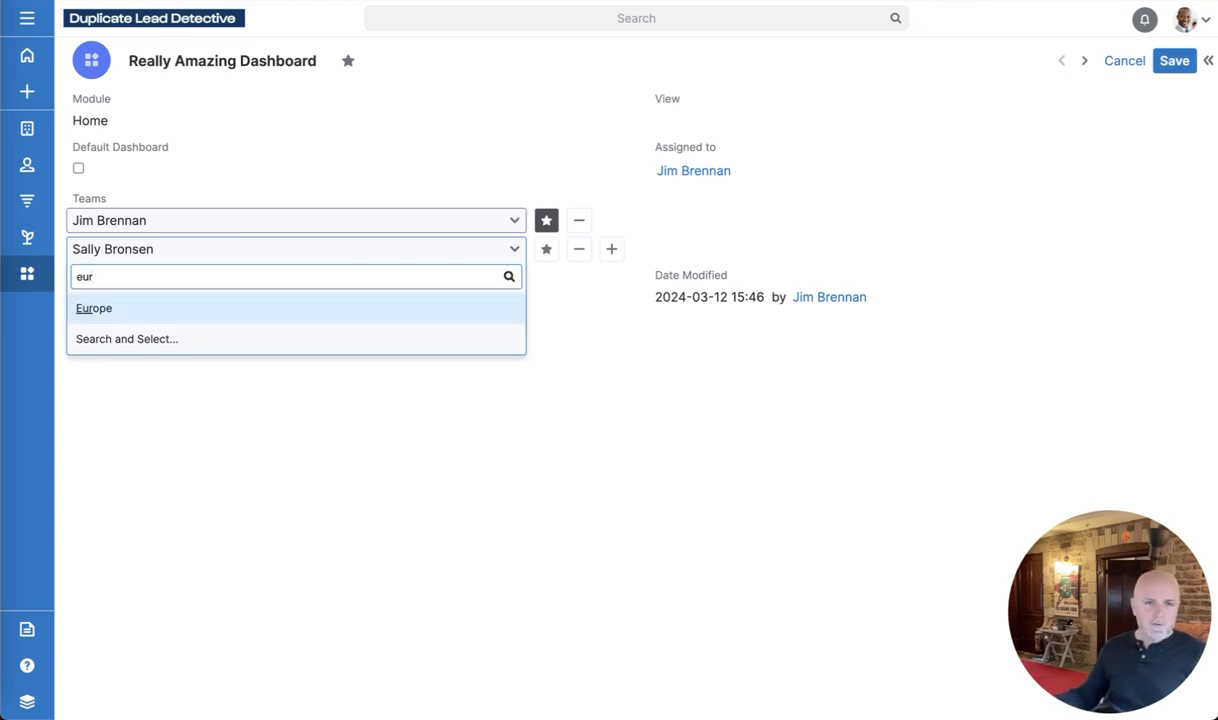
left_click(95, 310)
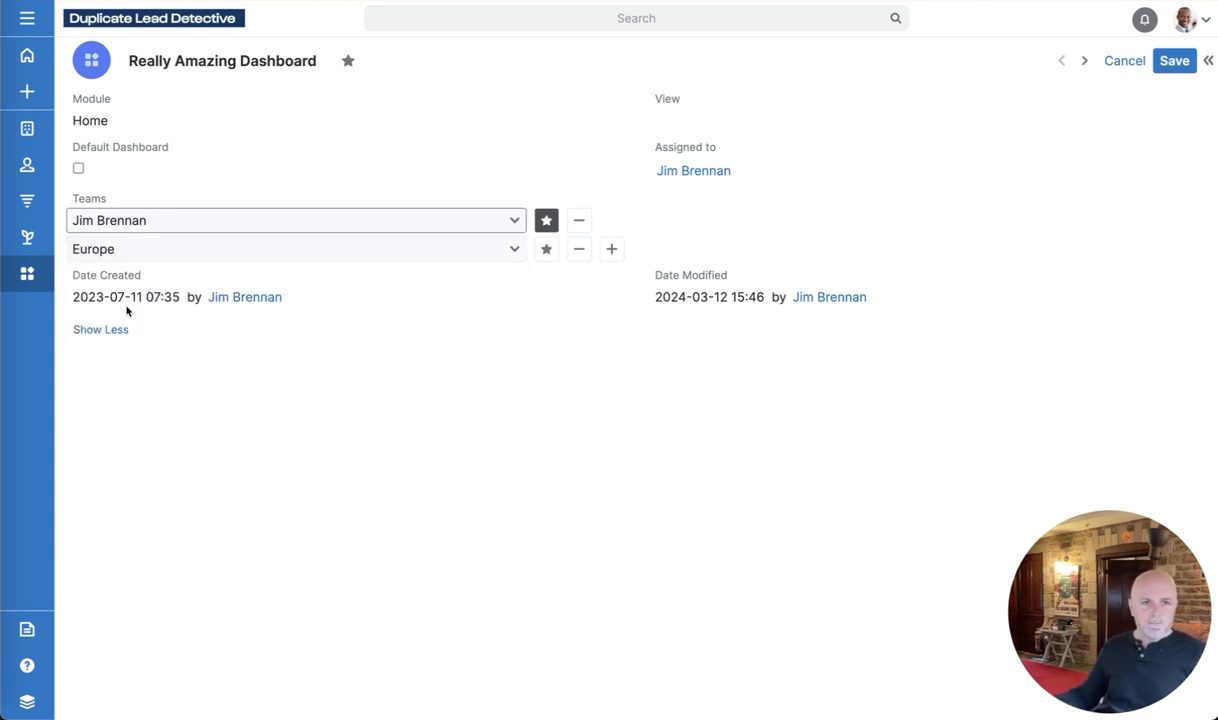
Mark the Really Amazing Dashboard as a default dashboard and save its record
left_click(108, 149)
left_click(66, 148)
left_click(78, 168)
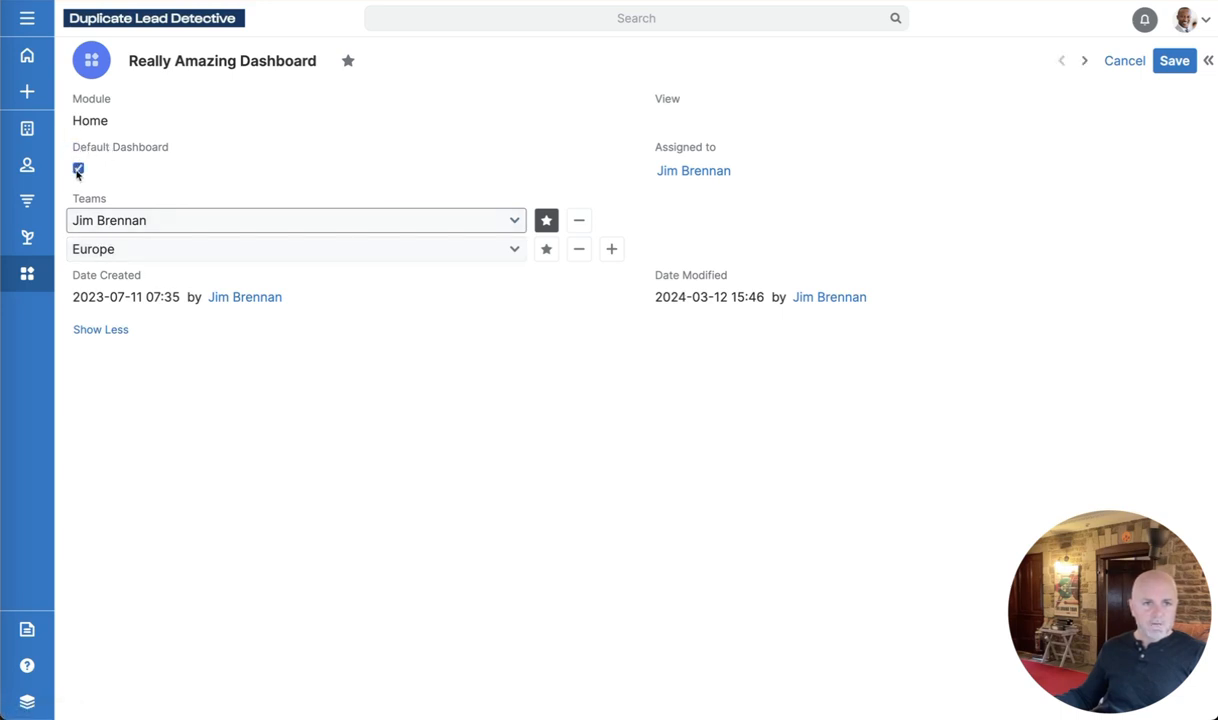
left_click(1182, 63)
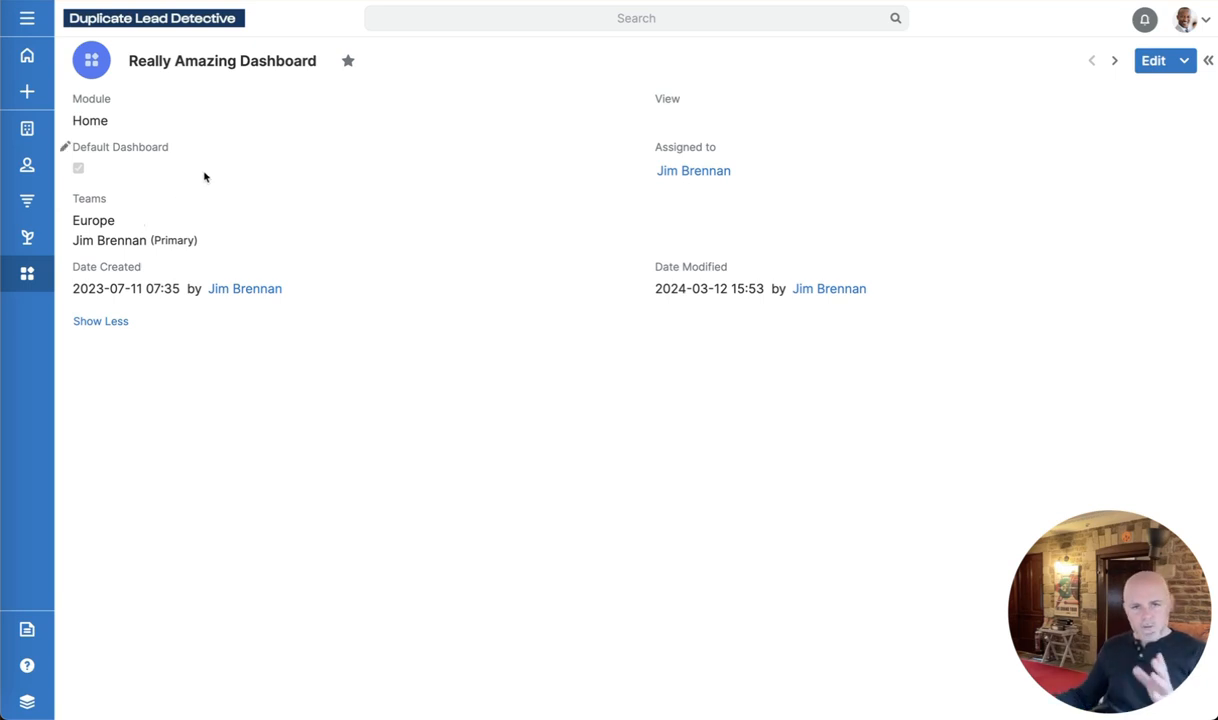
Display the Really Amazing Dashboard from Home's list of dashboards
left_click(44, 57)
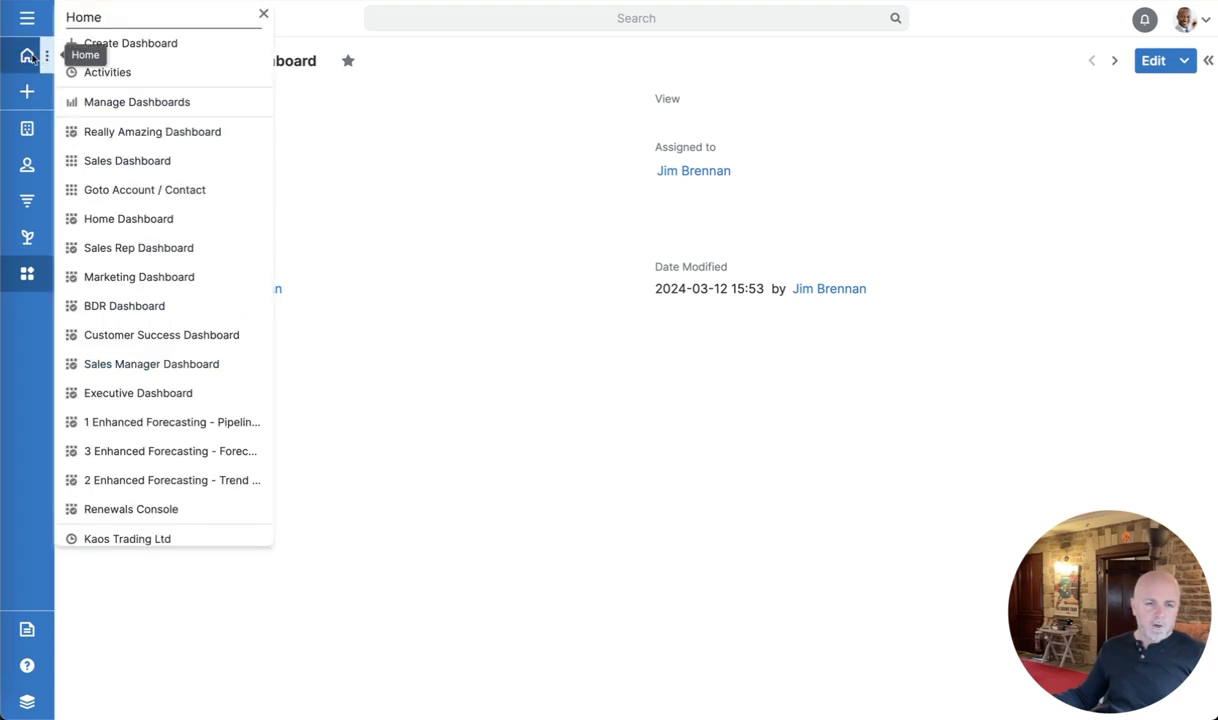
left_click(204, 131)
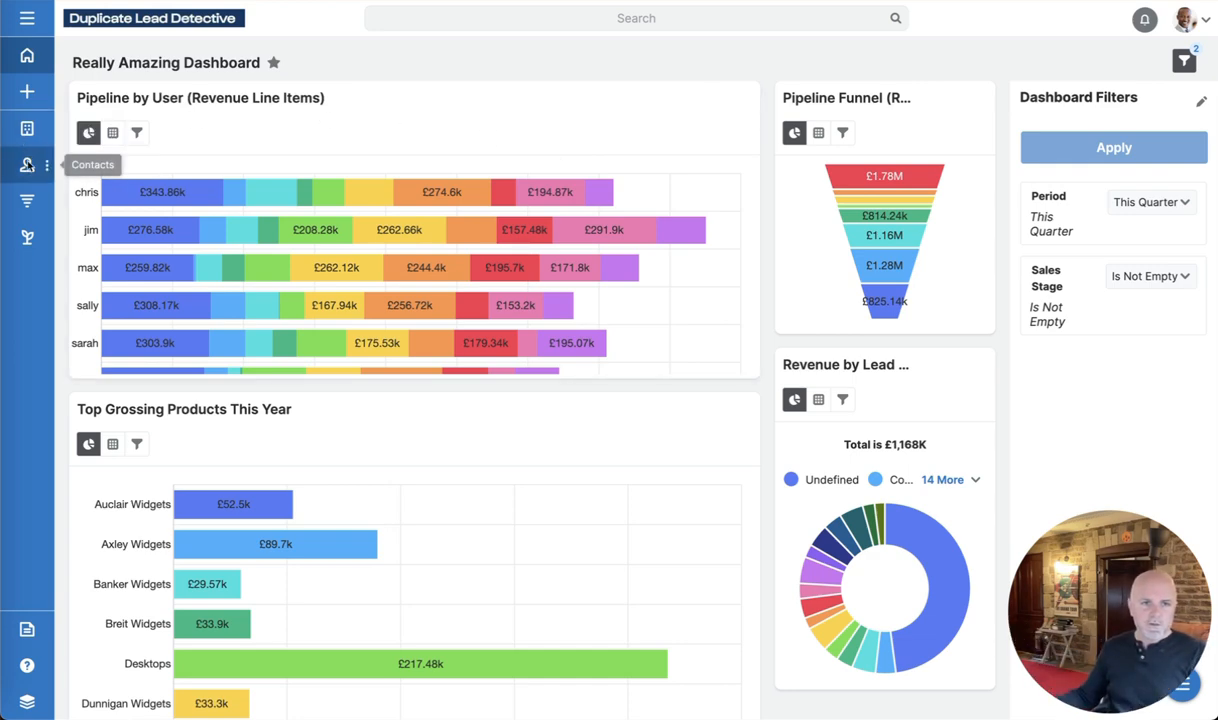
Open the Sugabyte lead's record in Leads and check which record dashboards are available
left_click(40, 240)
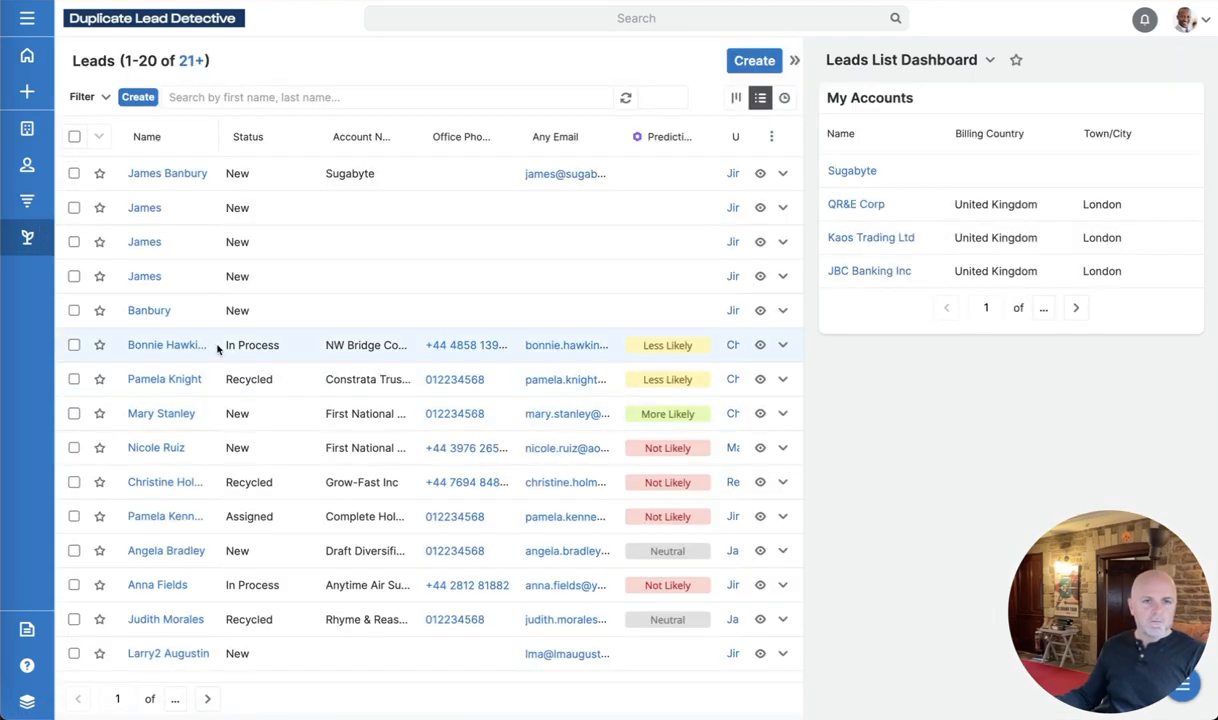
left_click(157, 173)
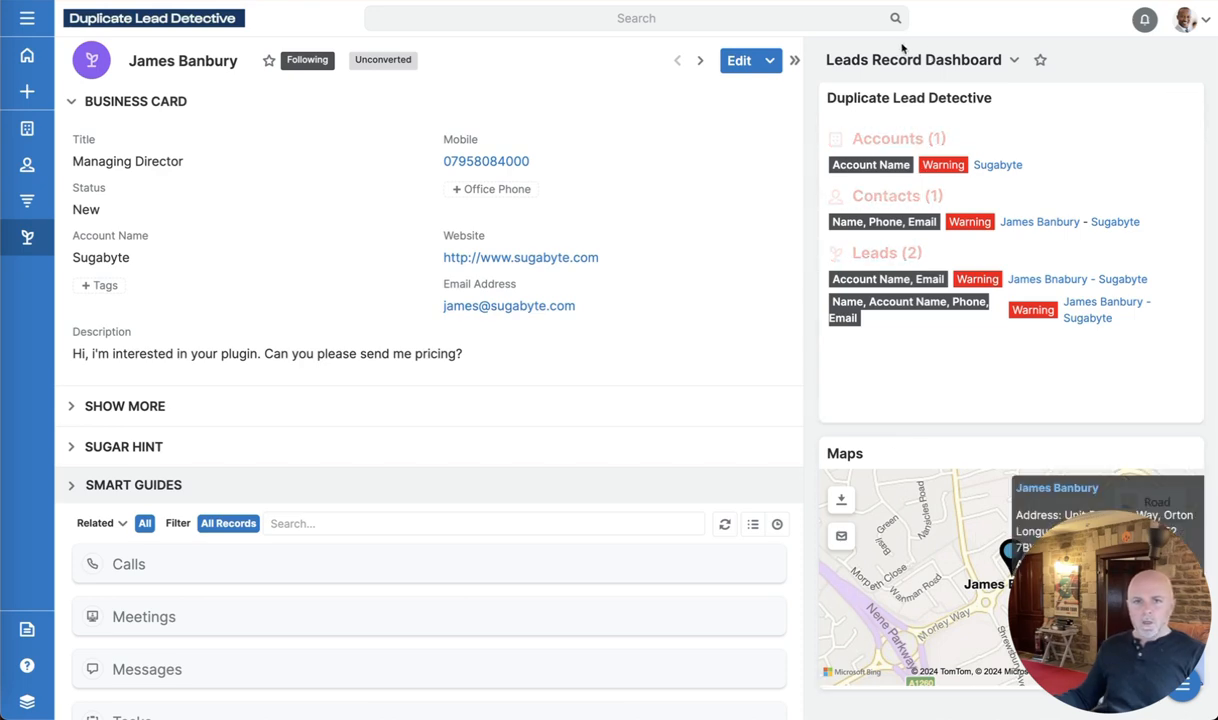
left_click(1012, 61)
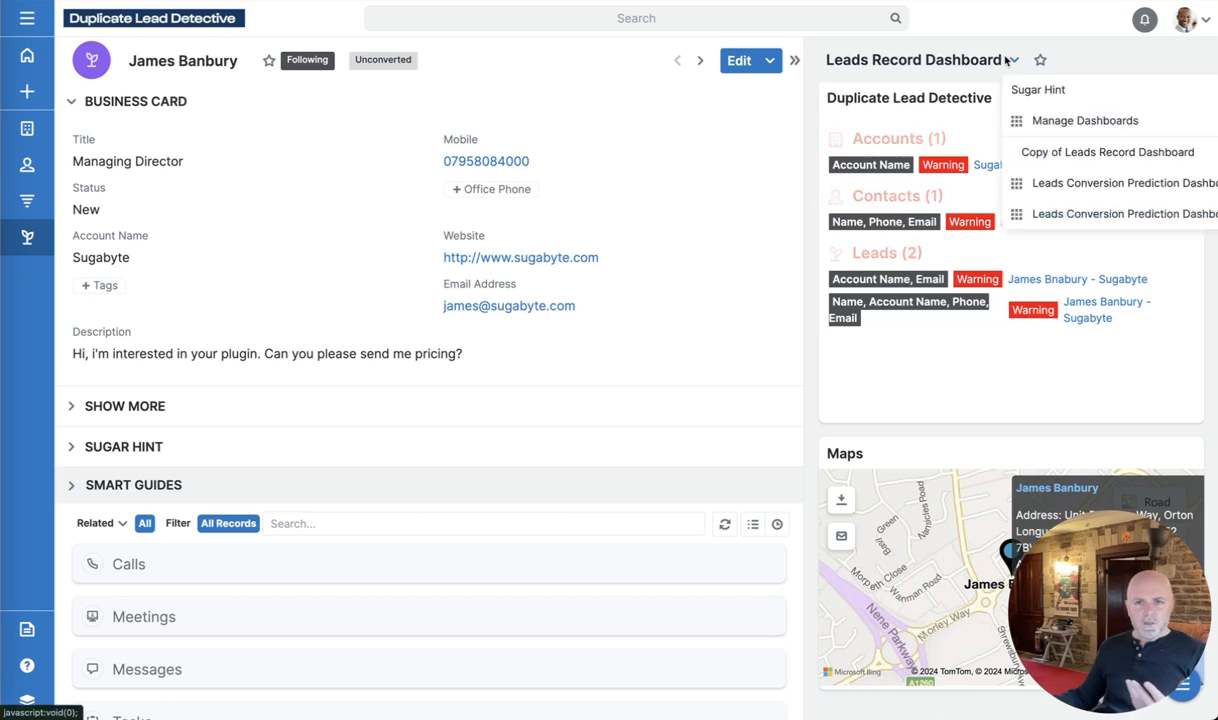
left_click(1013, 61)
Rename the lead record's dashboard as New Leads Record Dashboard
double_click(932, 63)
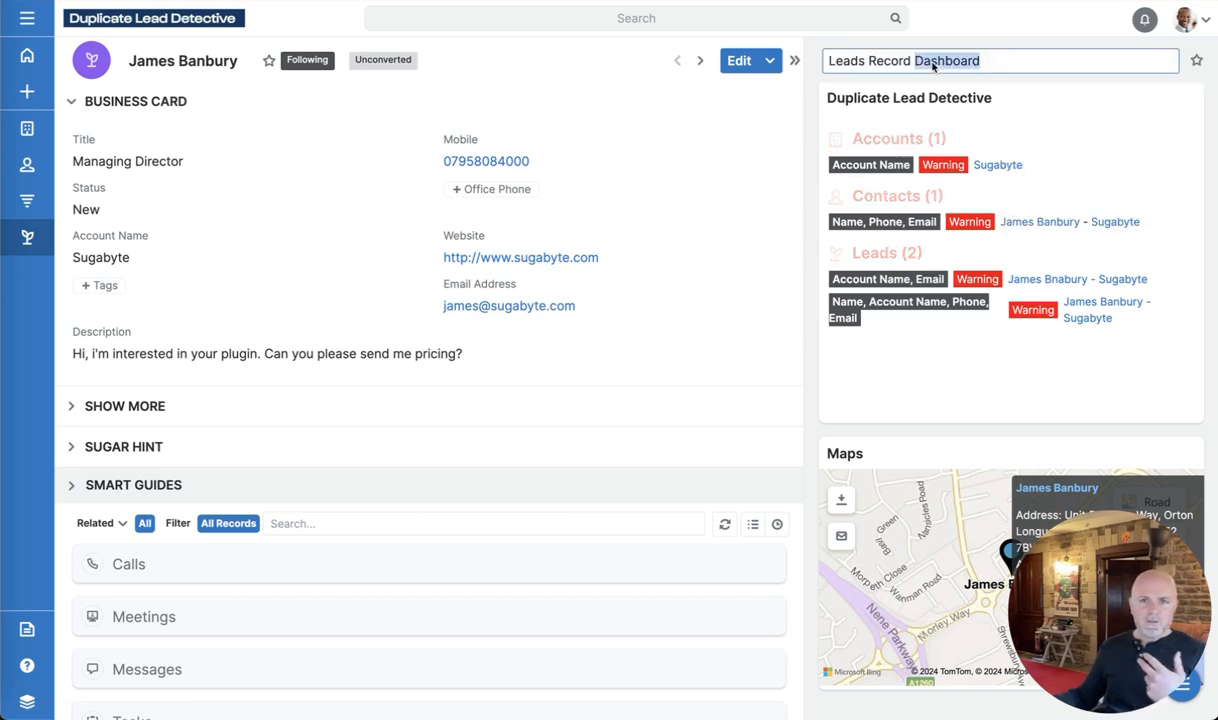
triple_click(842, 58)
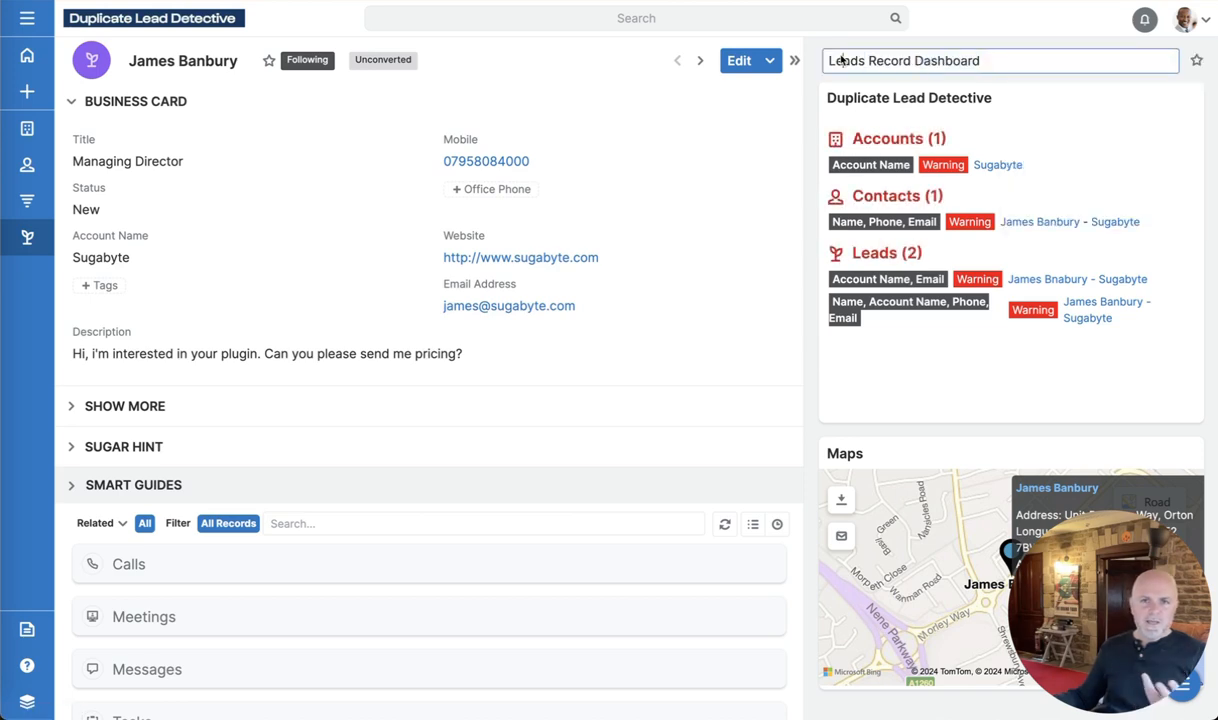
left_click(987, 64)
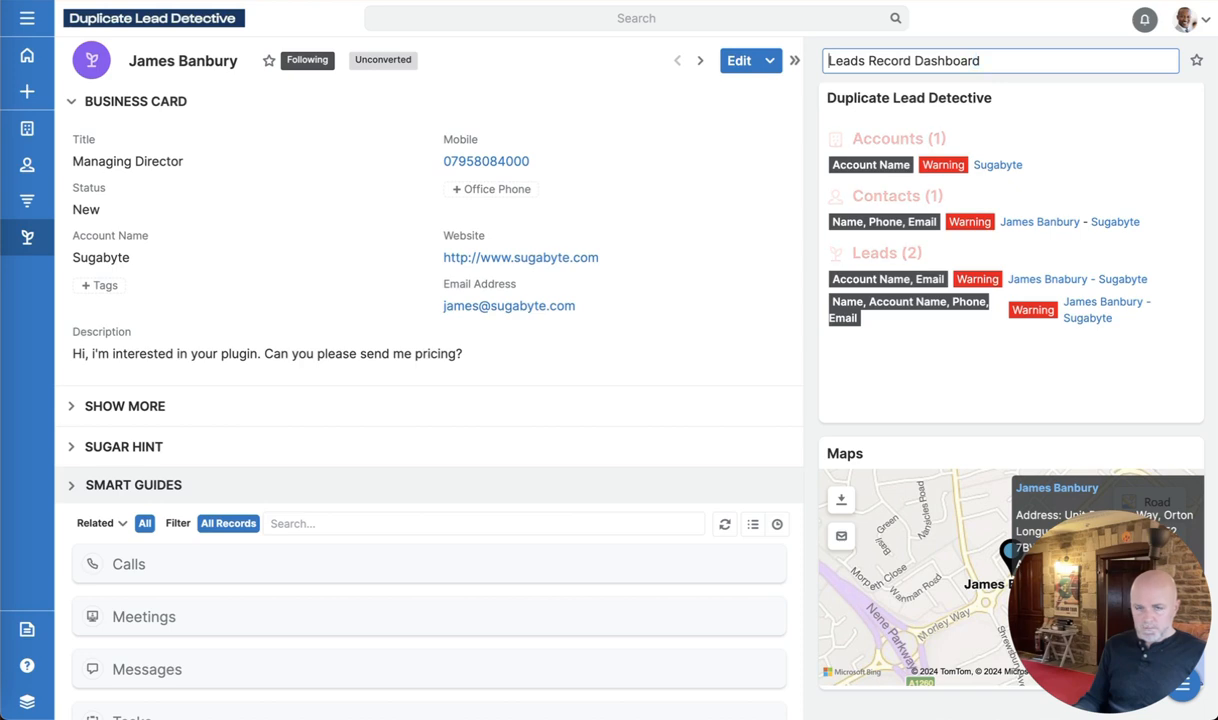
type("New")
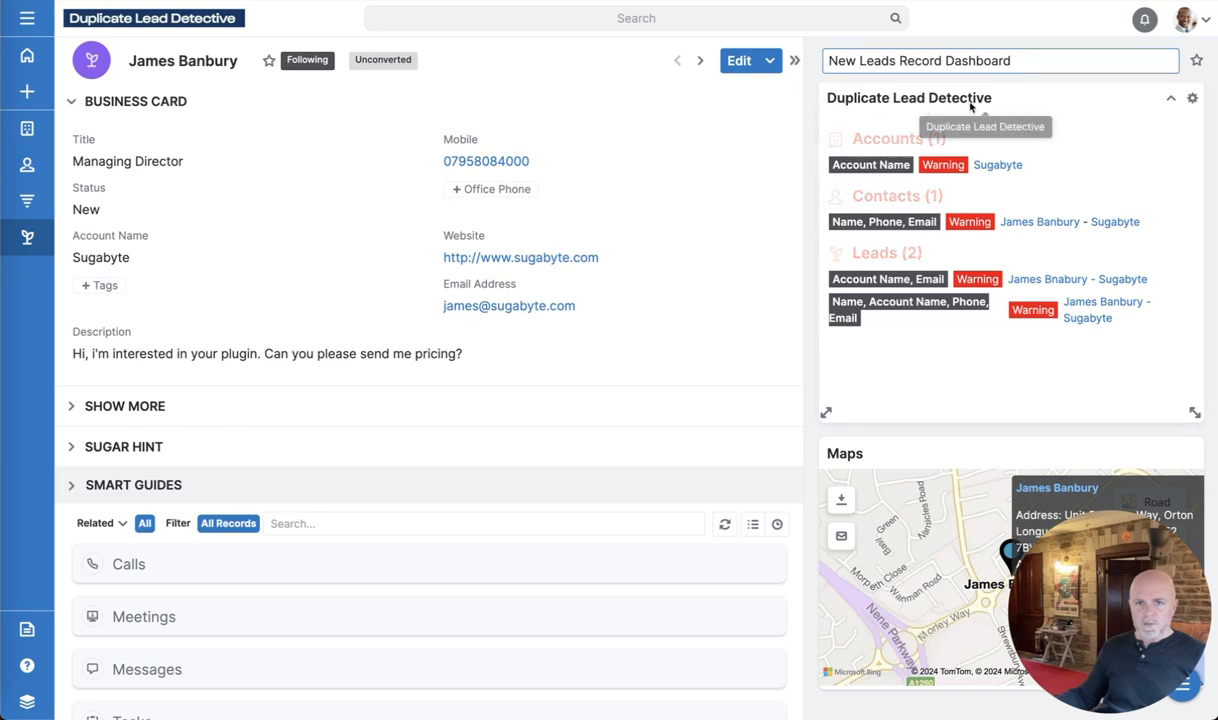
left_click(1191, 80)
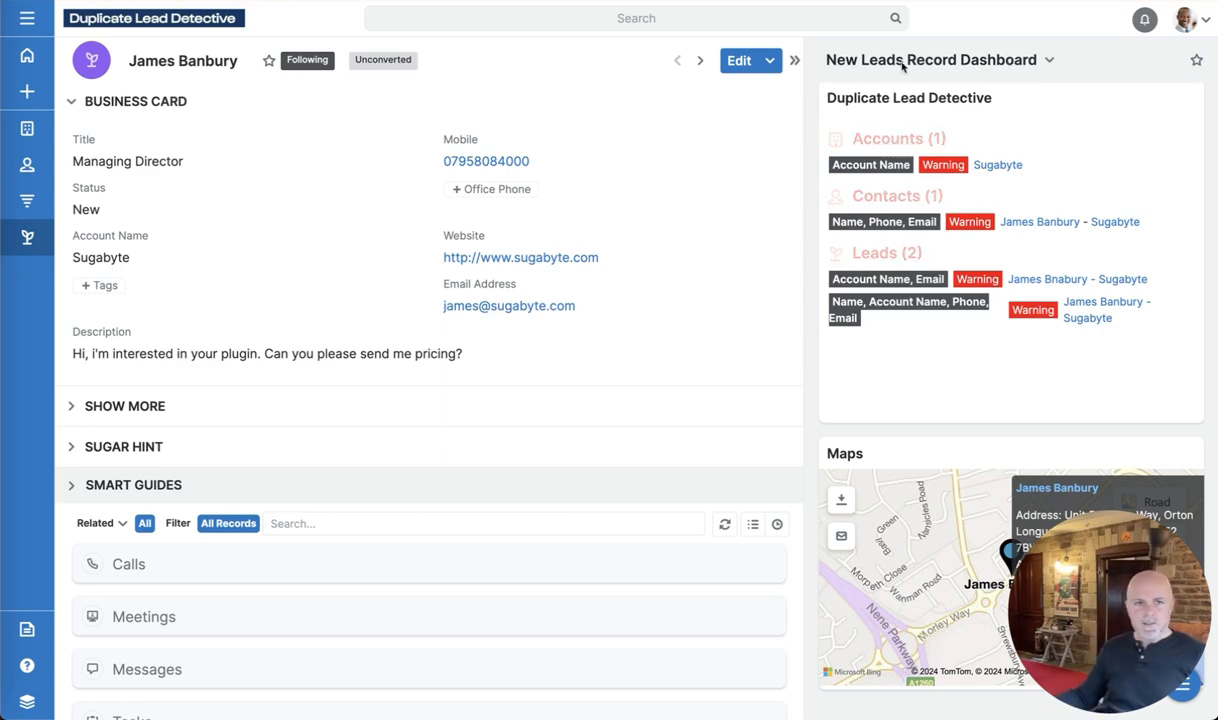
Open the dashboard management list from Home, discarding the unsaved changes on the lead record
left_click(42, 56)
left_click(121, 104)
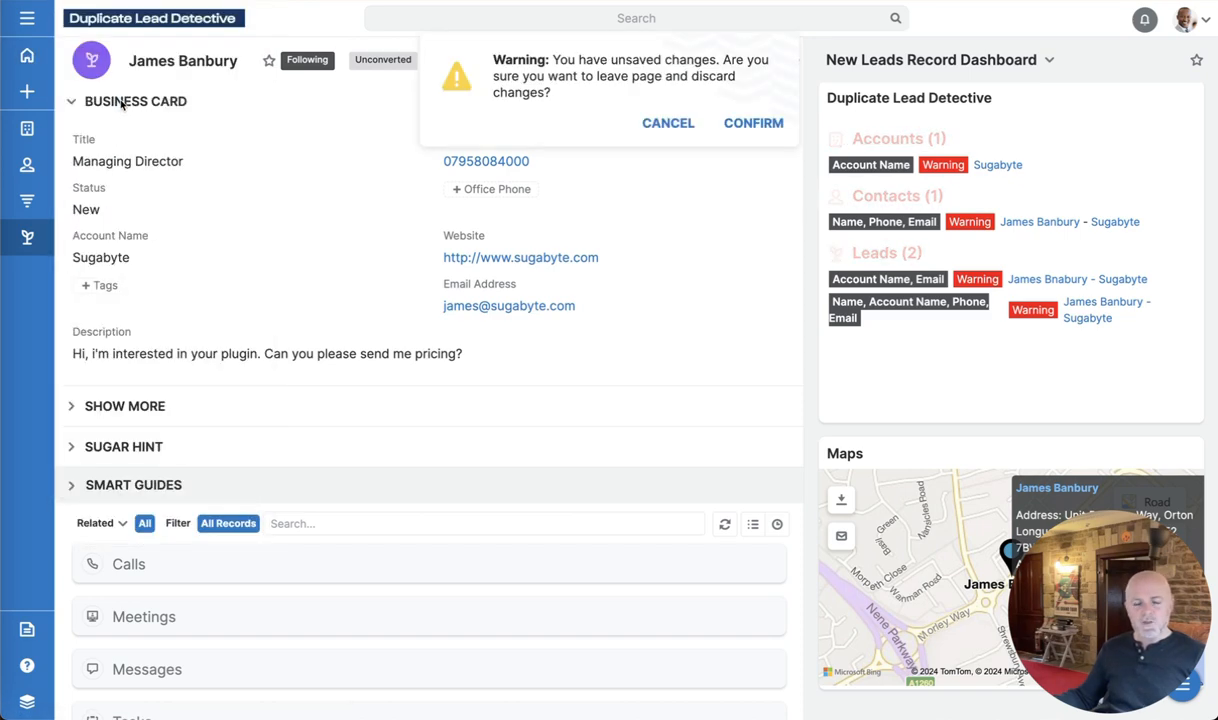
left_click(752, 124)
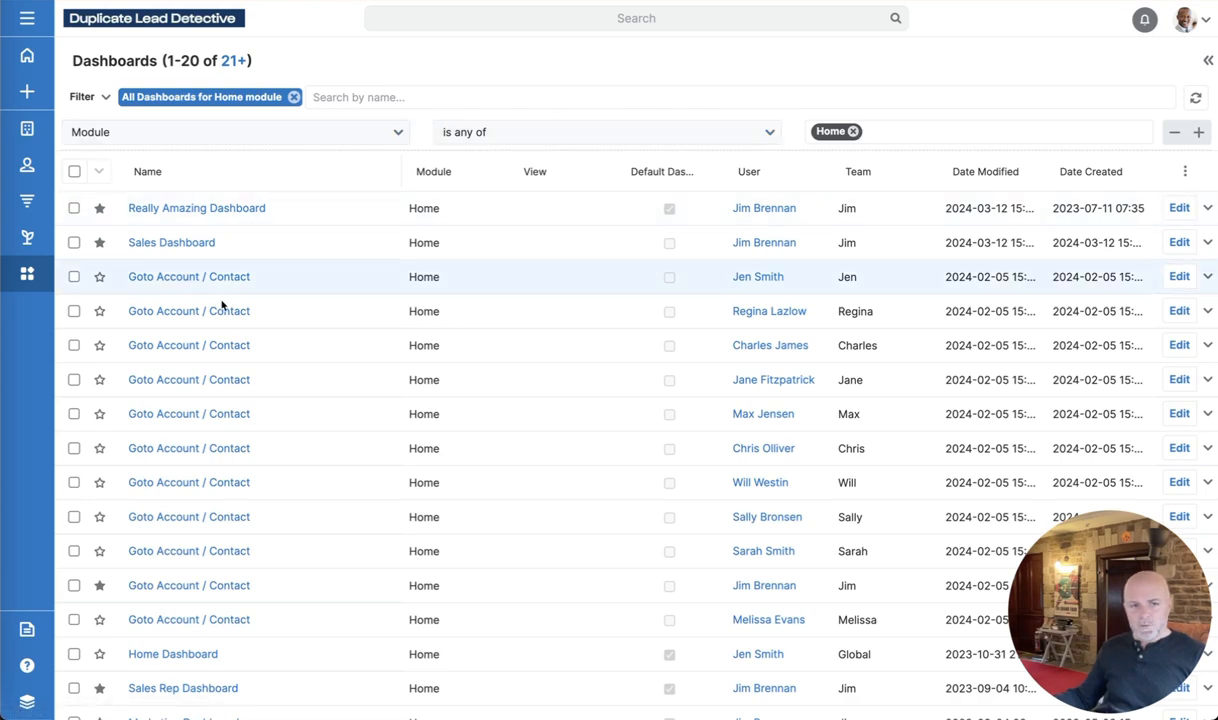
Change the dashboard list's module filter from Home to Leads
left_click(853, 131)
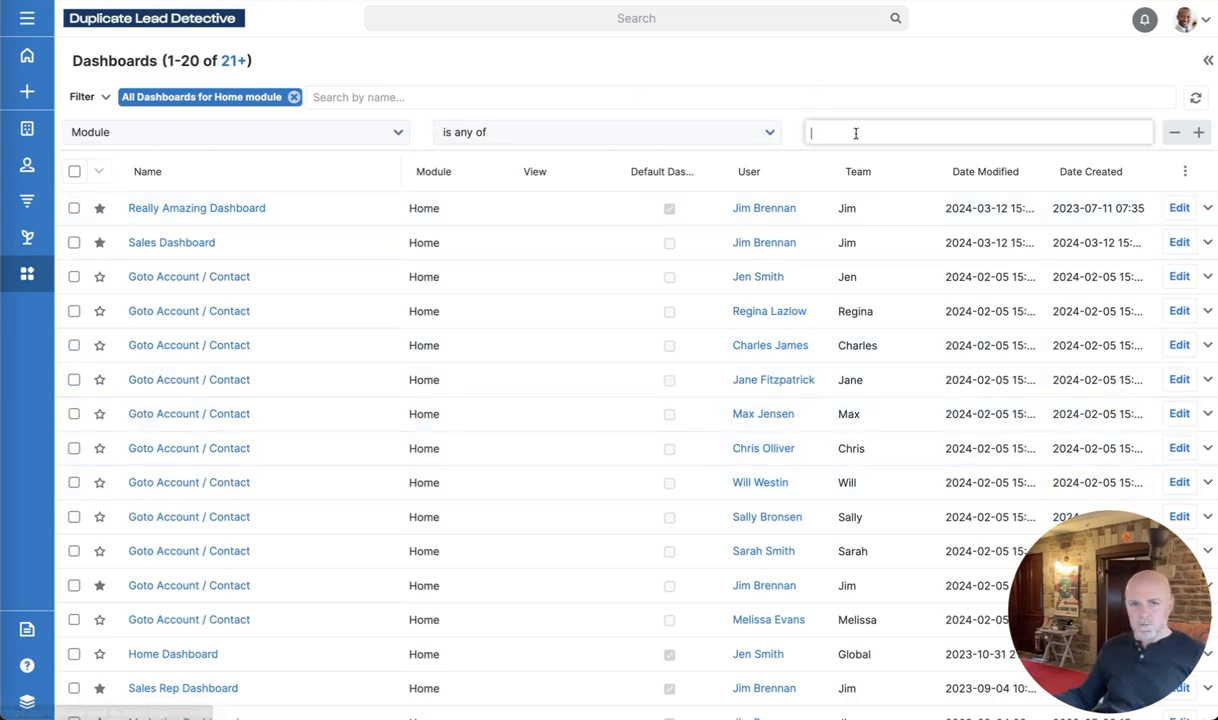
type("lead")
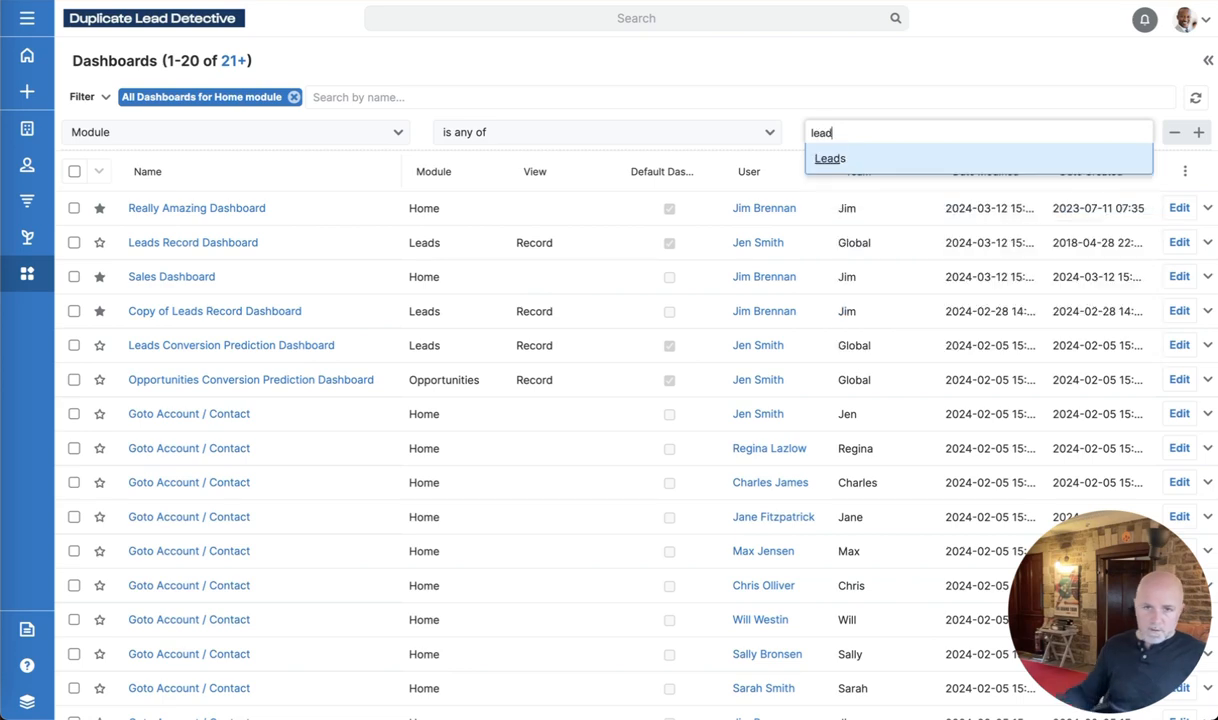
left_click(890, 166)
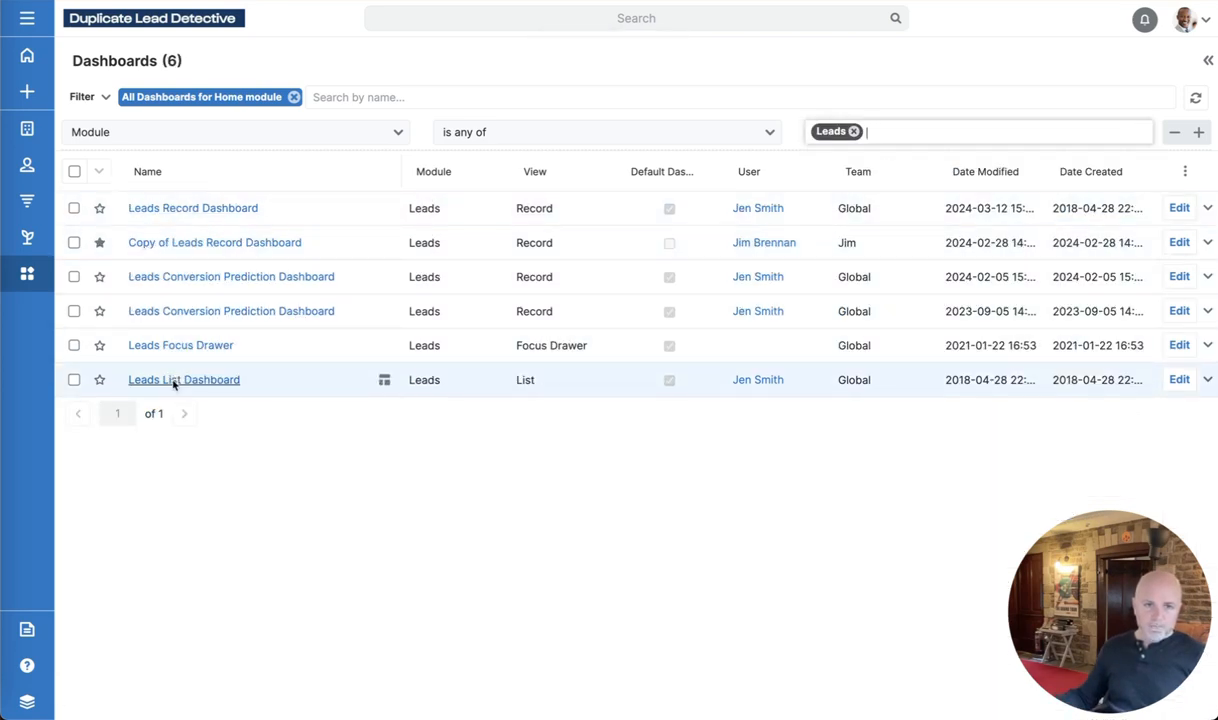
Open the Leads Record Dashboard's record, set its primary team to Europe and save it
left_click(184, 210)
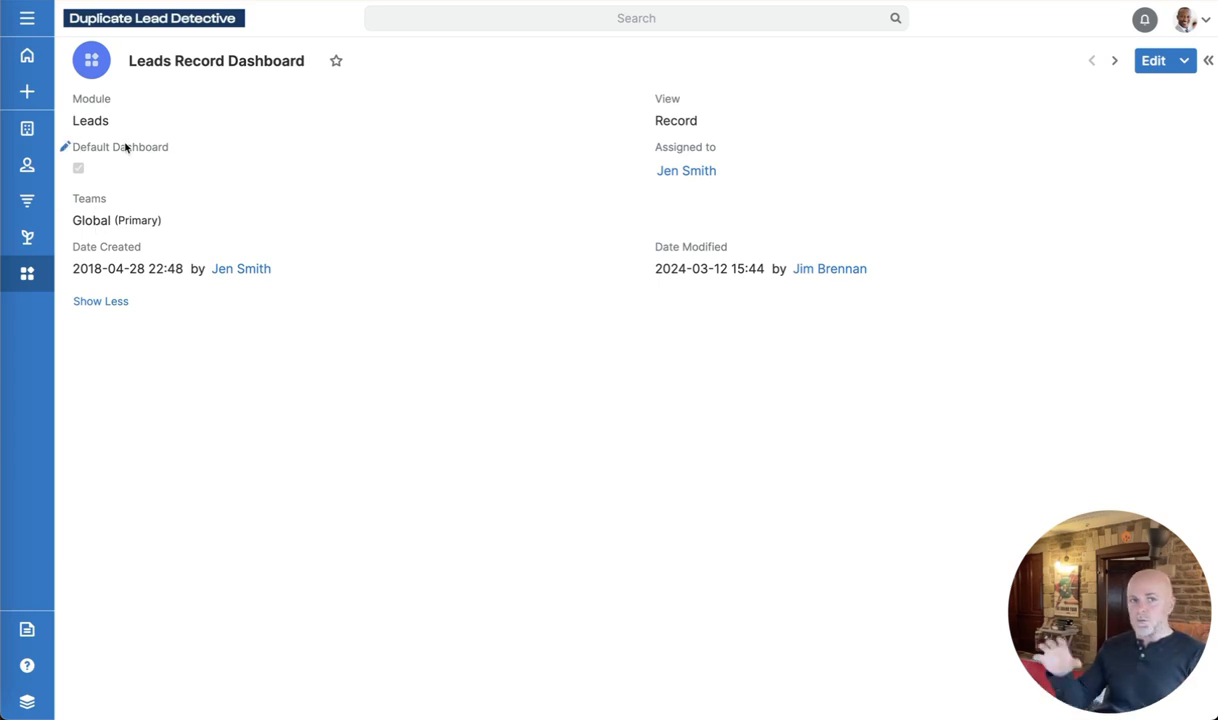
left_click(82, 201)
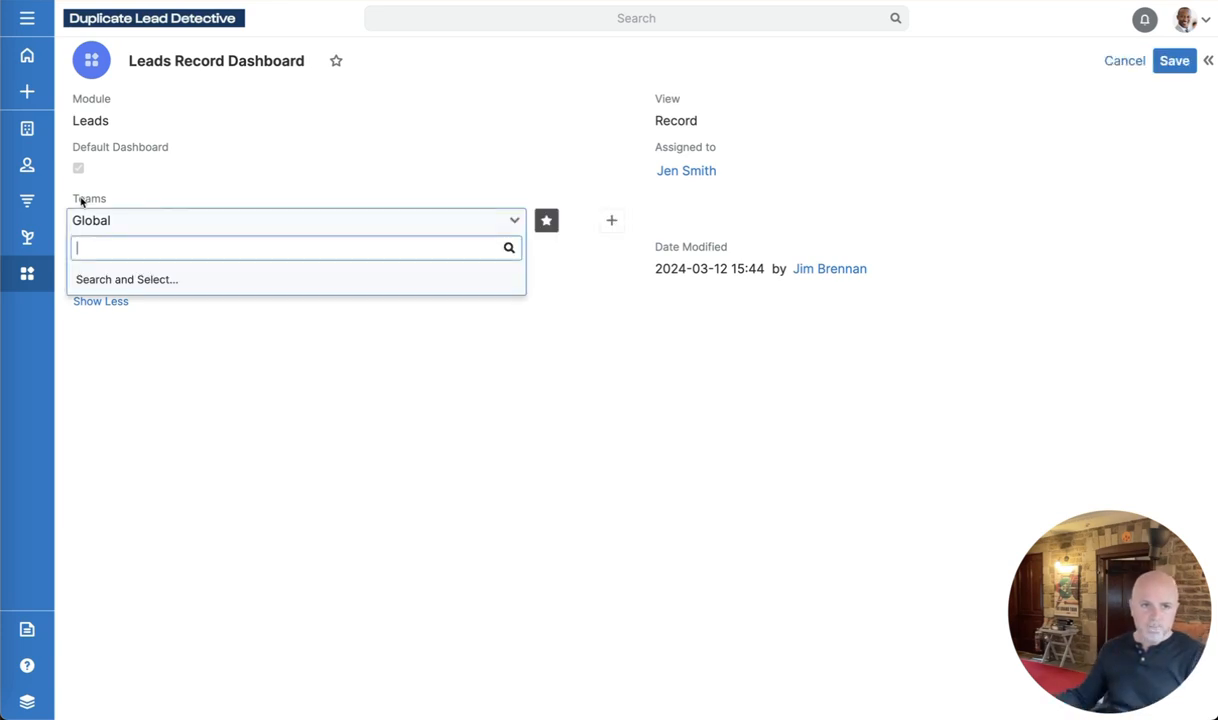
left_click(136, 276)
left_click(261, 100)
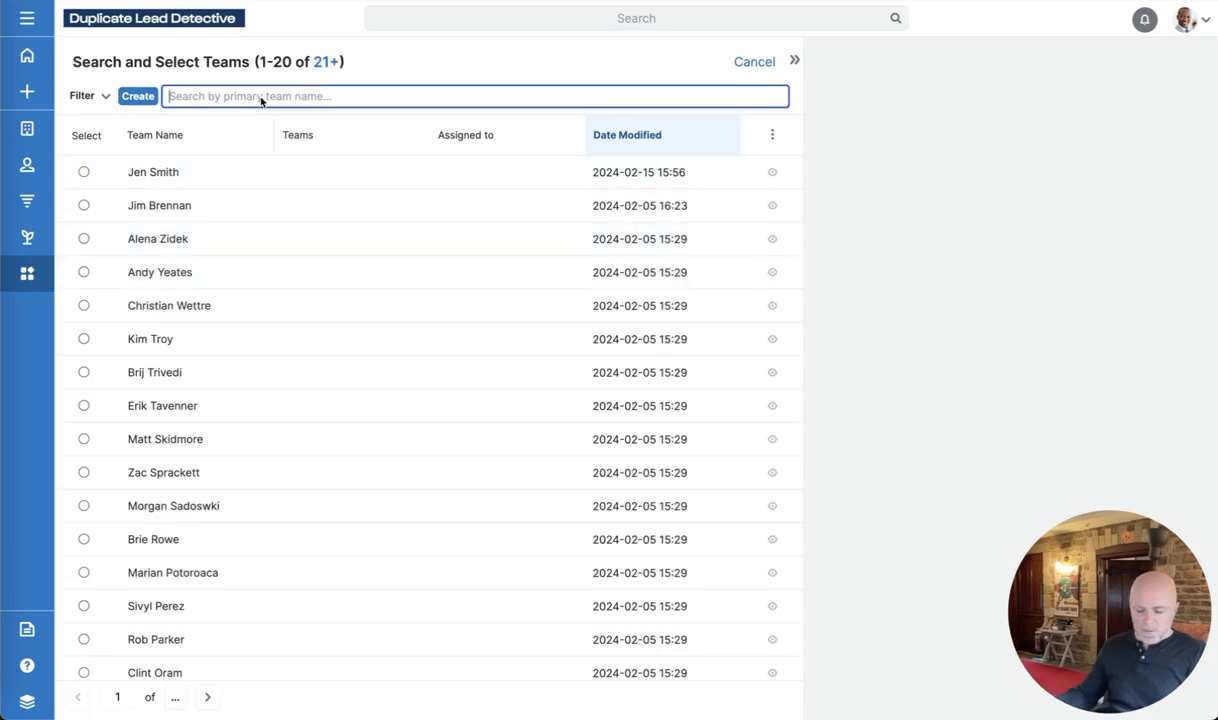
type("eur")
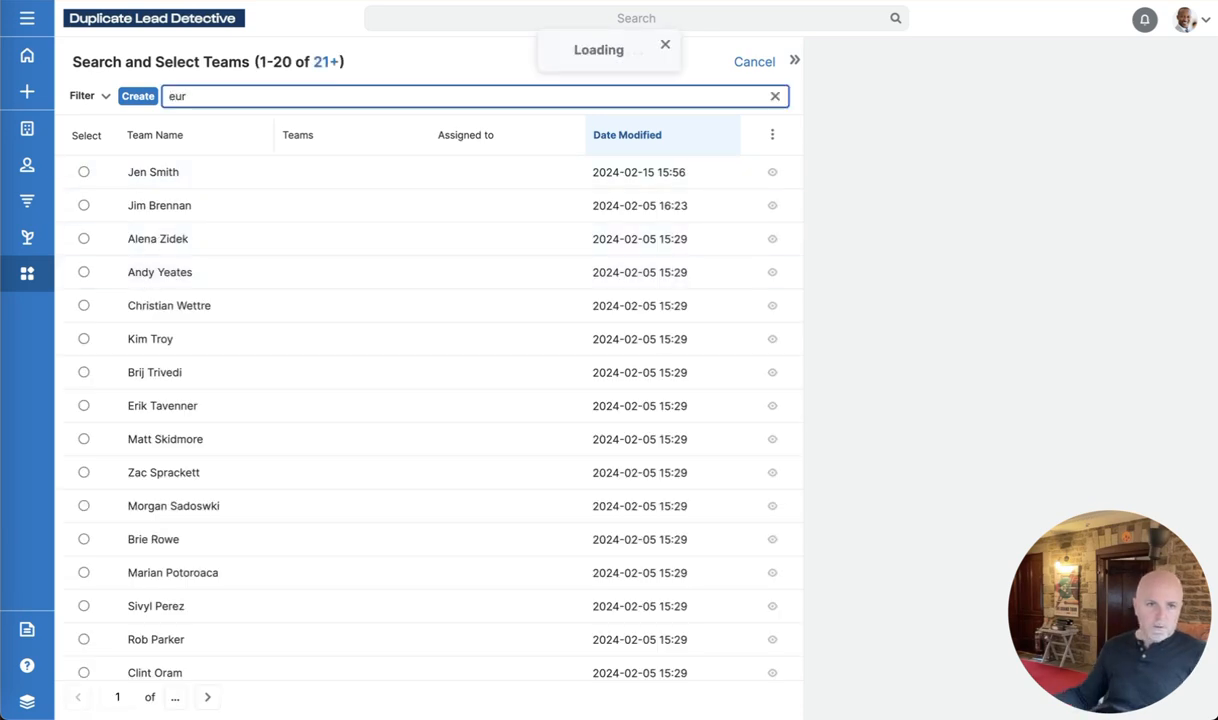
left_click(148, 173)
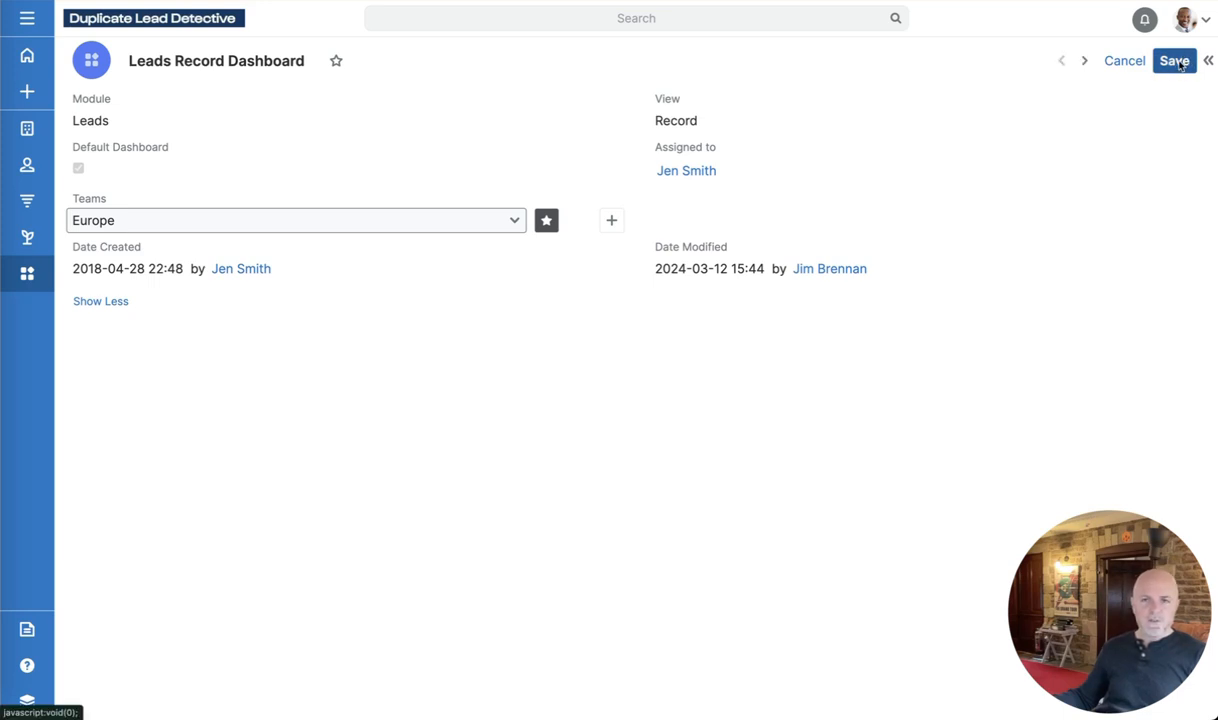
left_click(1180, 64)
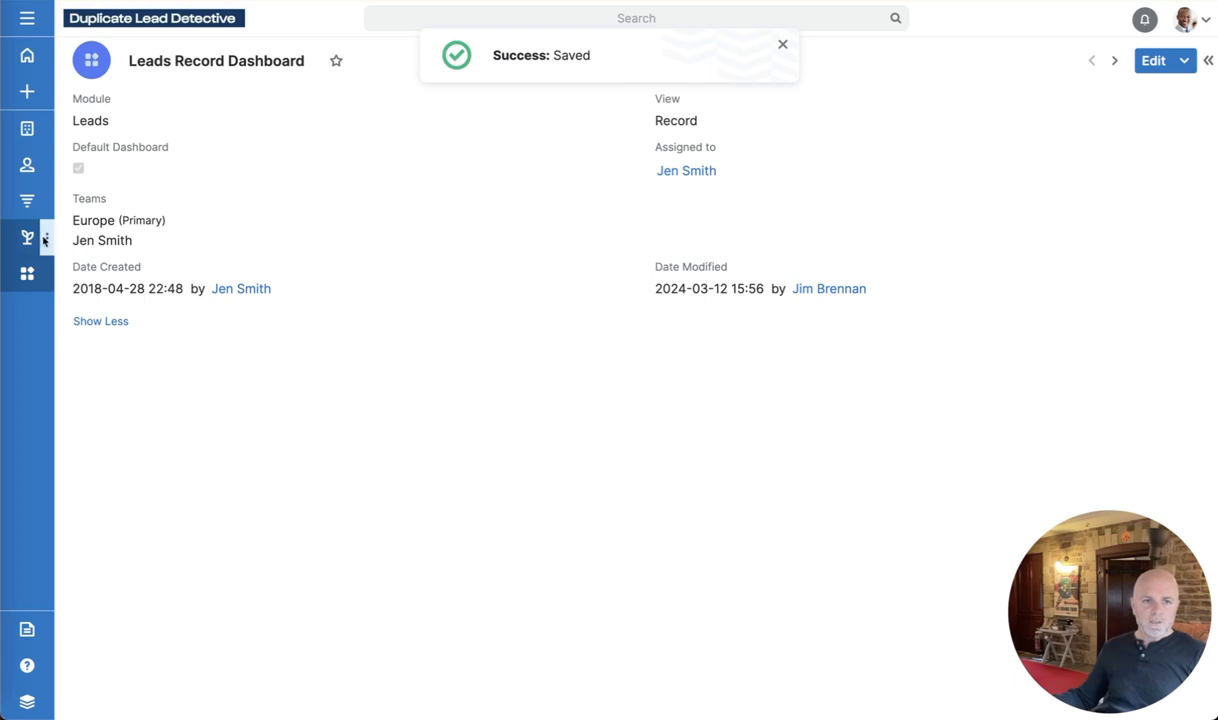
Return to the Sugabyte lead's record from the recently viewed leads
left_click(44, 239)
left_click(97, 293)
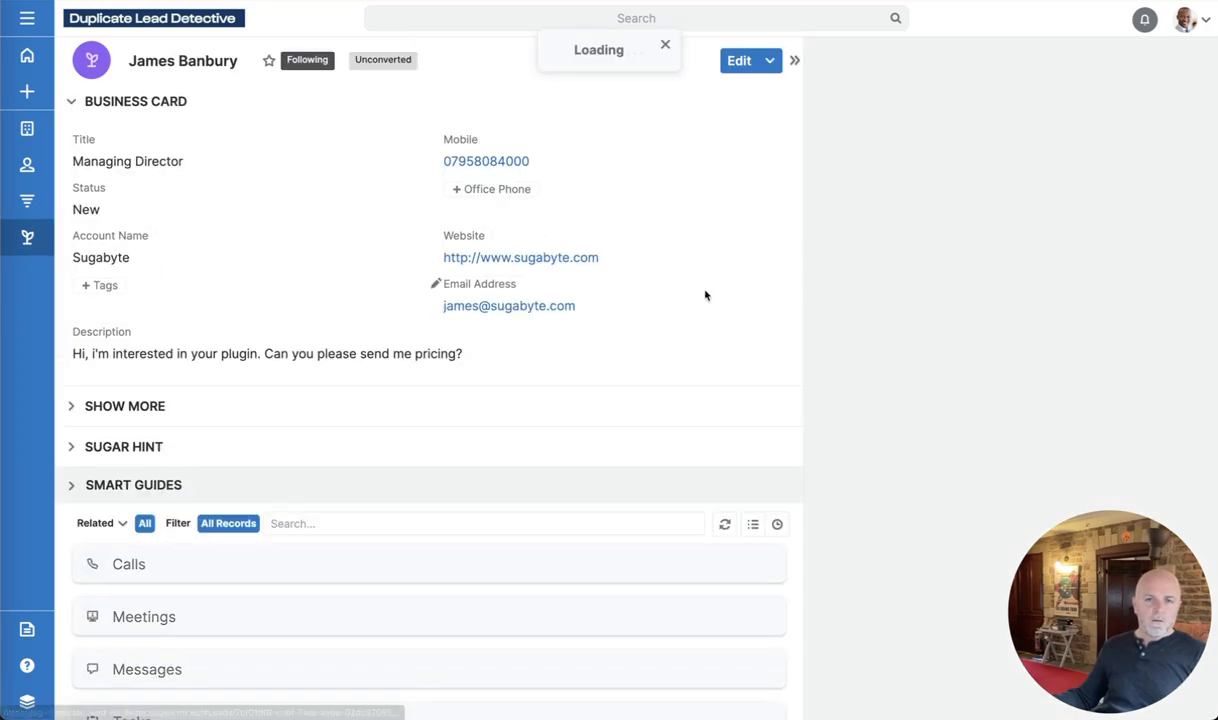